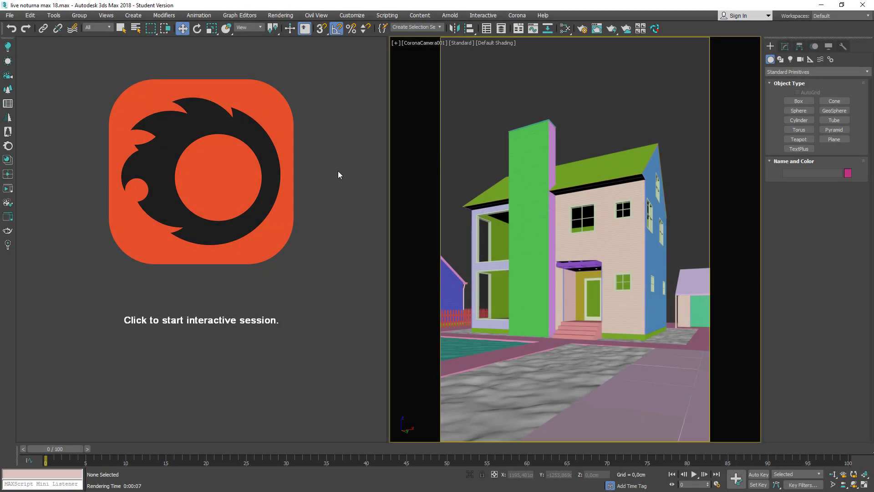
Start the interactive render and set the Corona scene environment to use a single map in the render settings.
left_click(338, 173)
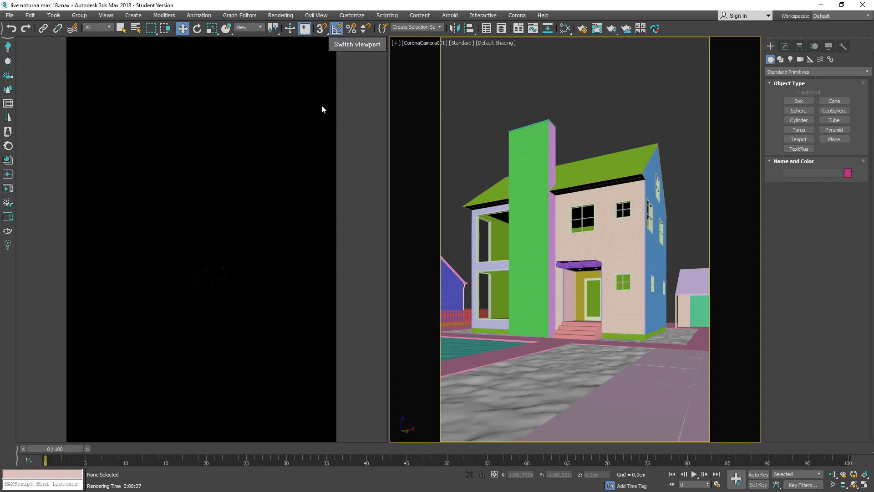
left_click(278, 16)
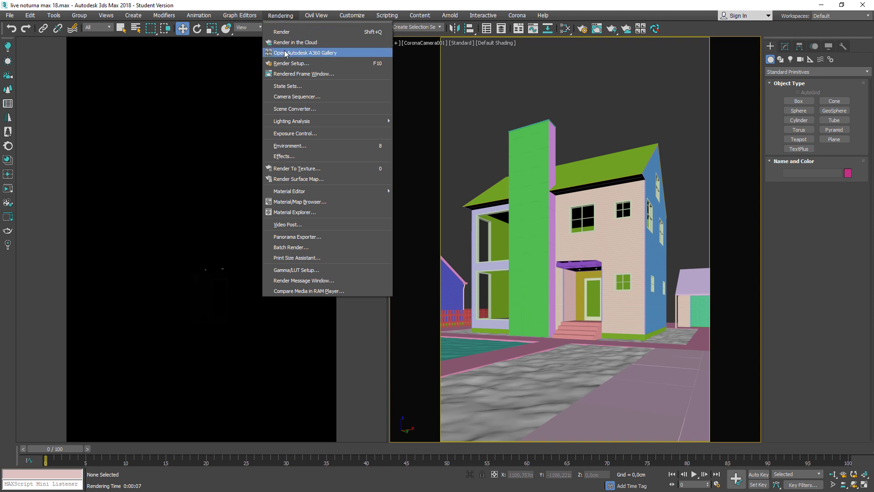
left_click(288, 63)
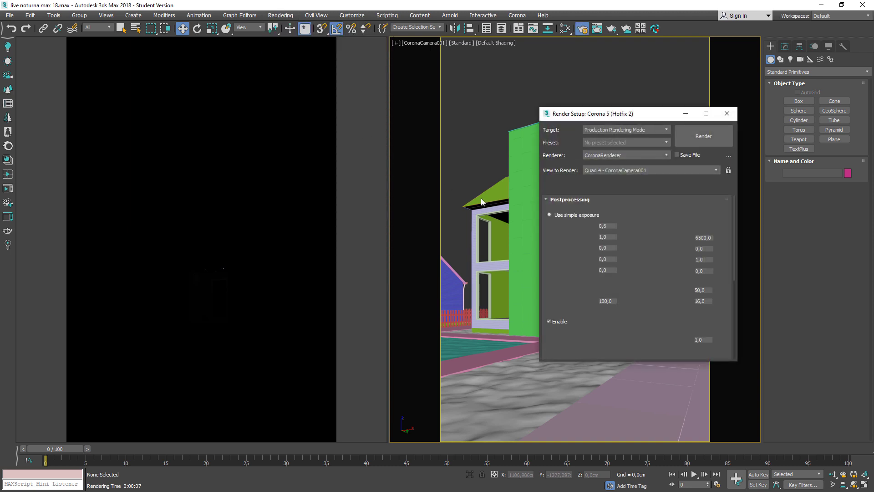
left_click(573, 187)
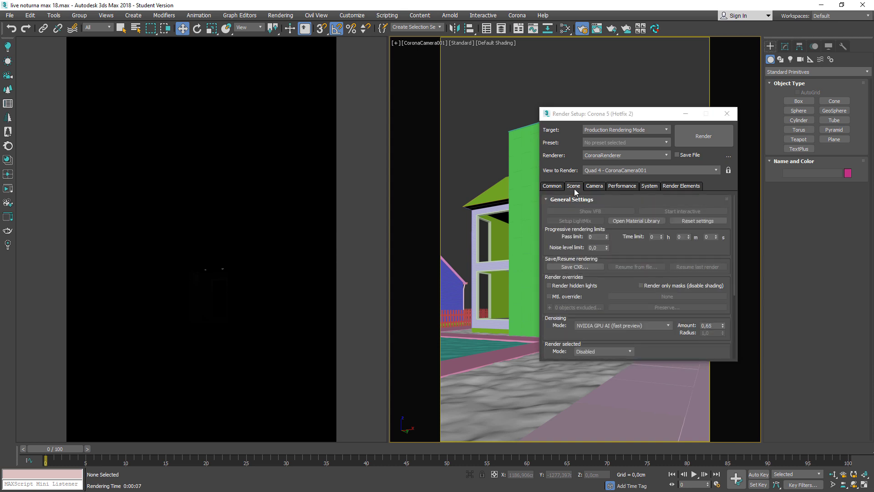
left_click_drag(609, 279, 617, 161)
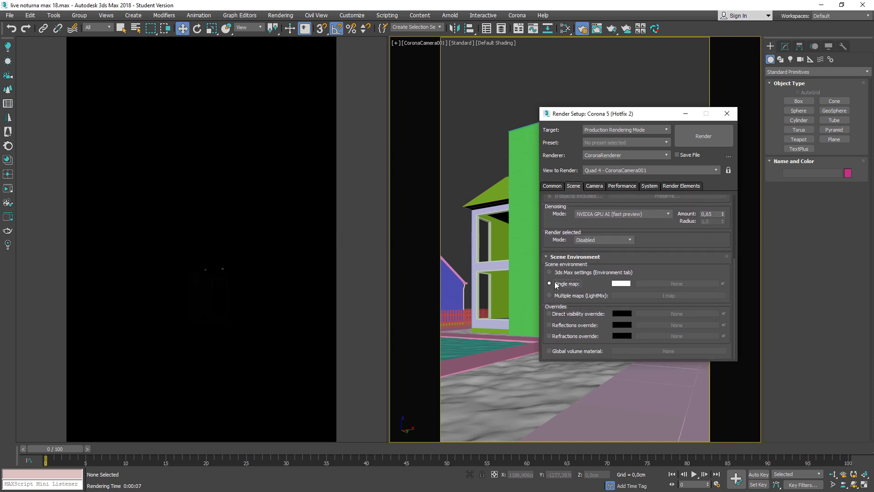
left_click(560, 286)
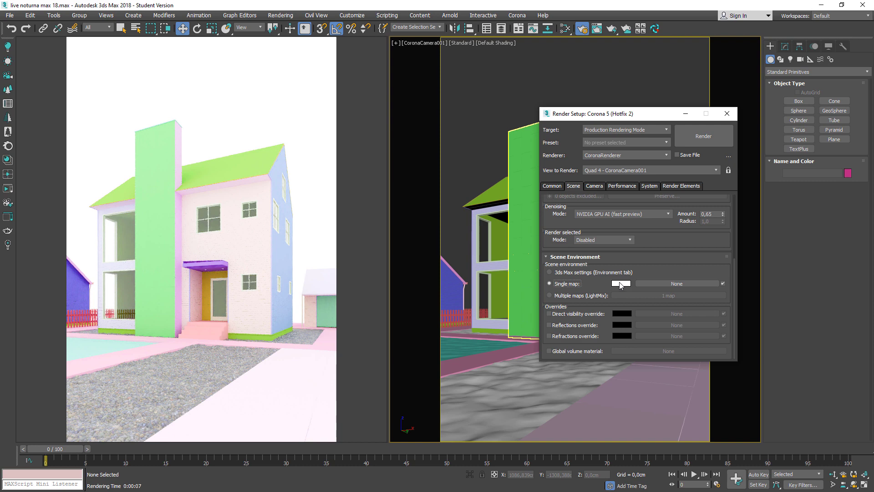
Assign the existing CoronaBitmap HDRI node from the Slate Material Editor to the environment's single map slot.
left_click(667, 284)
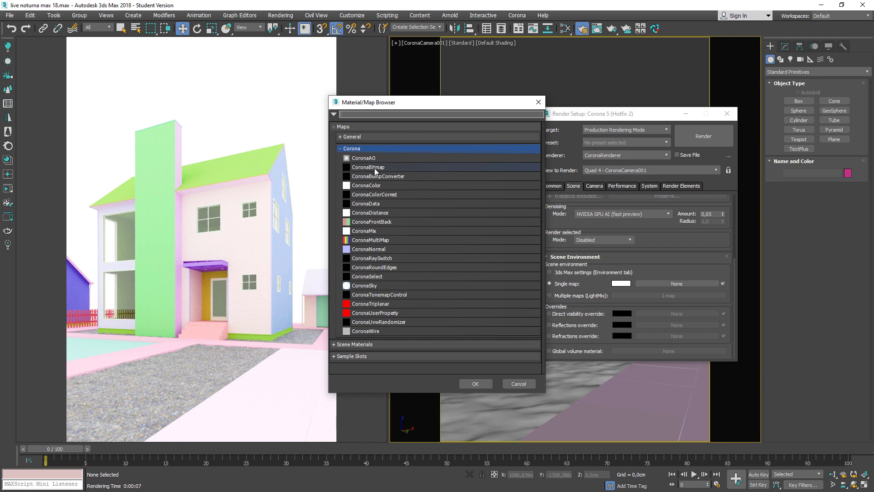
left_click(535, 101)
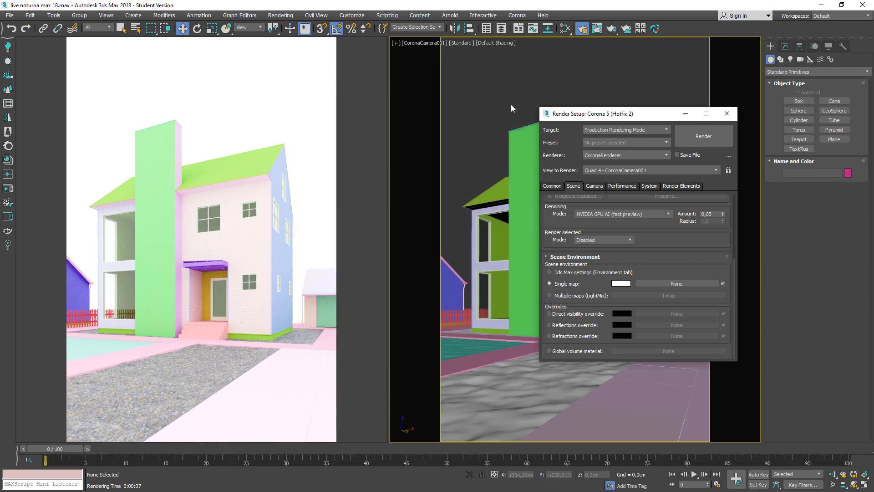
key("m")
left_click_drag(577, 105, 250, 88)
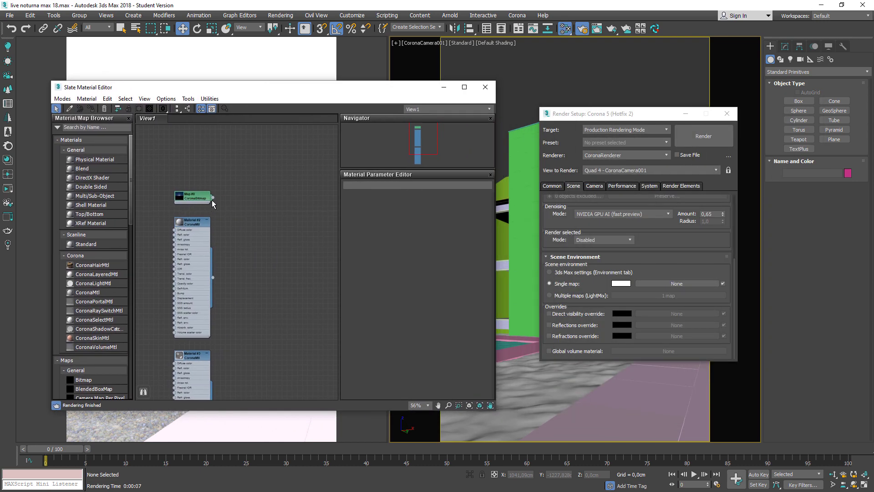
left_click_drag(212, 198, 671, 287)
left_click(609, 269)
left_click(485, 87)
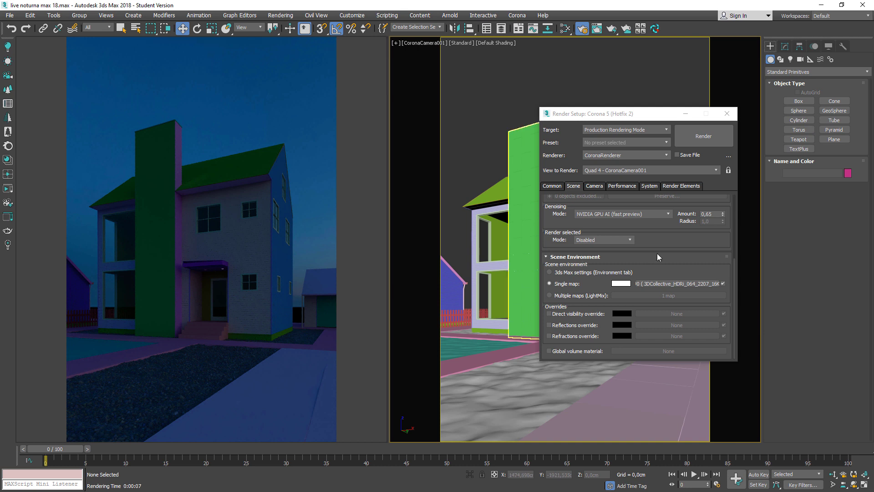
Enable the material override and assign the CoronaMtl node Material #2 to it as an instance.
left_click_drag(661, 235, 661, 340)
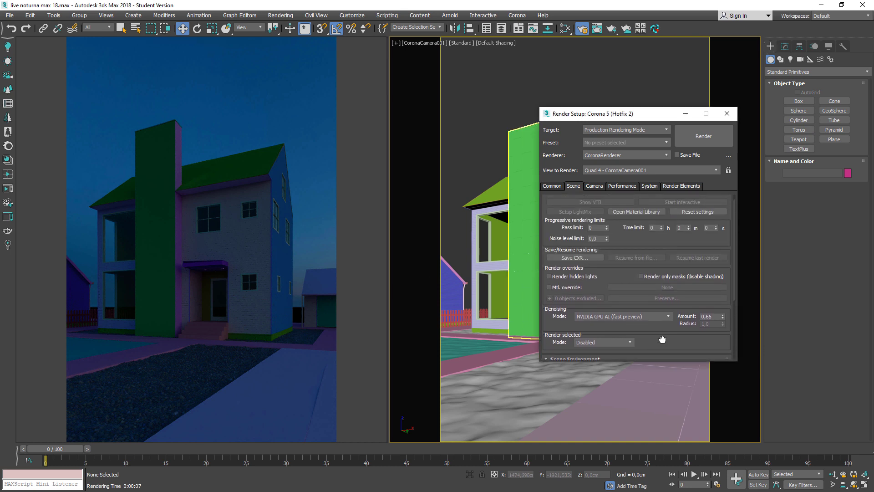
mouse_move(170, 212)
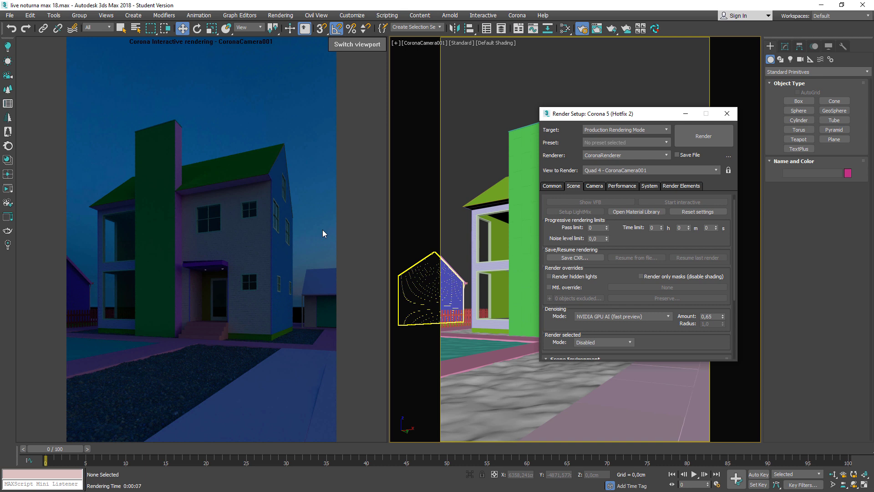
left_click(569, 289)
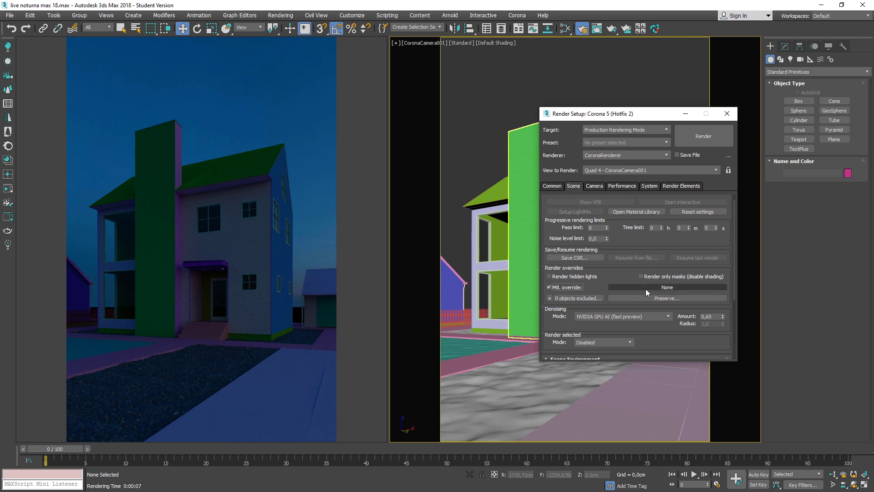
left_click(673, 288)
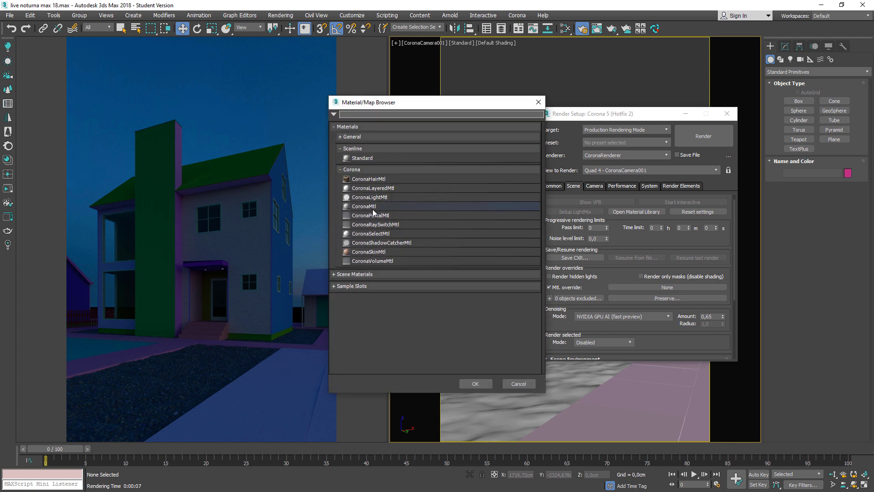
left_click(539, 103)
key("m")
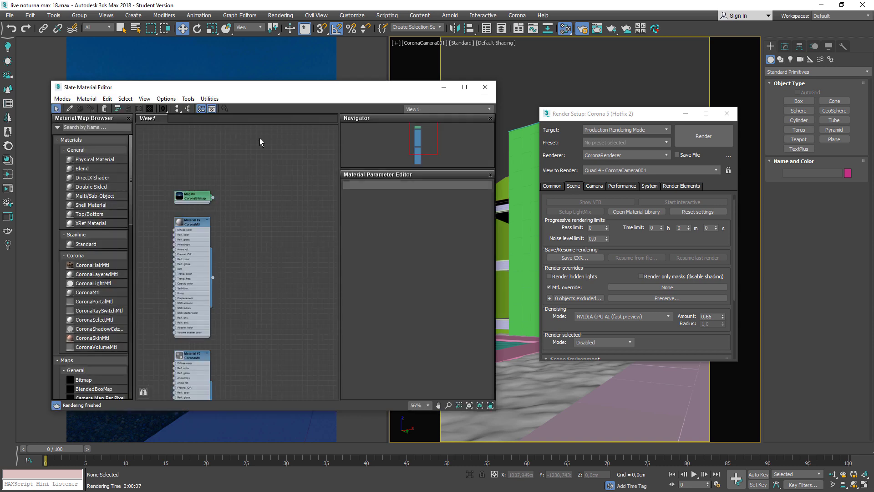
left_click_drag(213, 277, 665, 289)
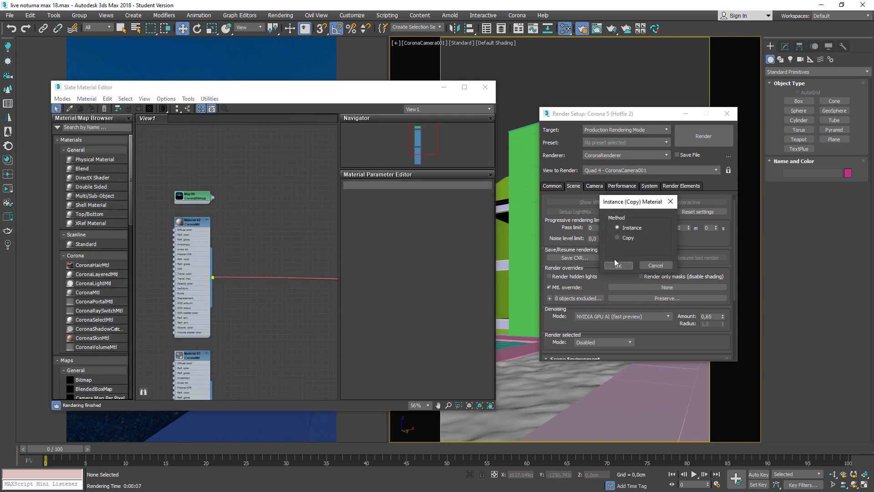
left_click(614, 269)
Inspect the override material's parameters and diffuse color, and close the Slate Material Editor.
double_click(189, 262)
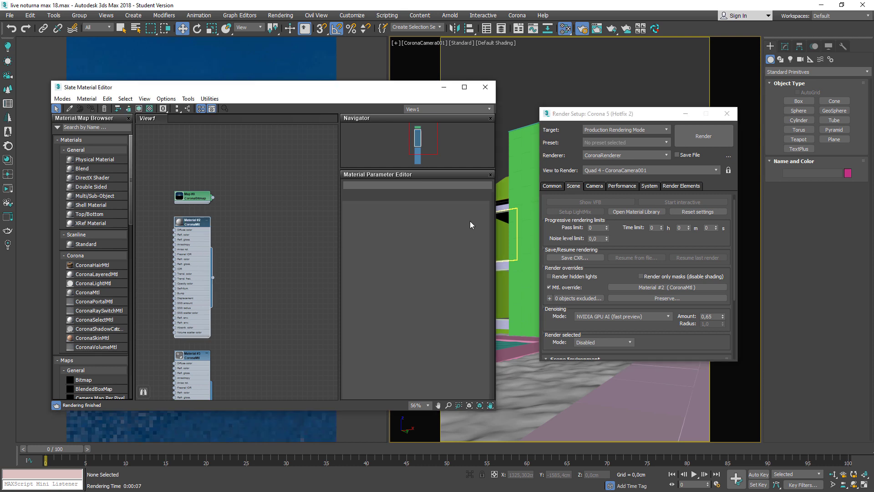
left_click(454, 212)
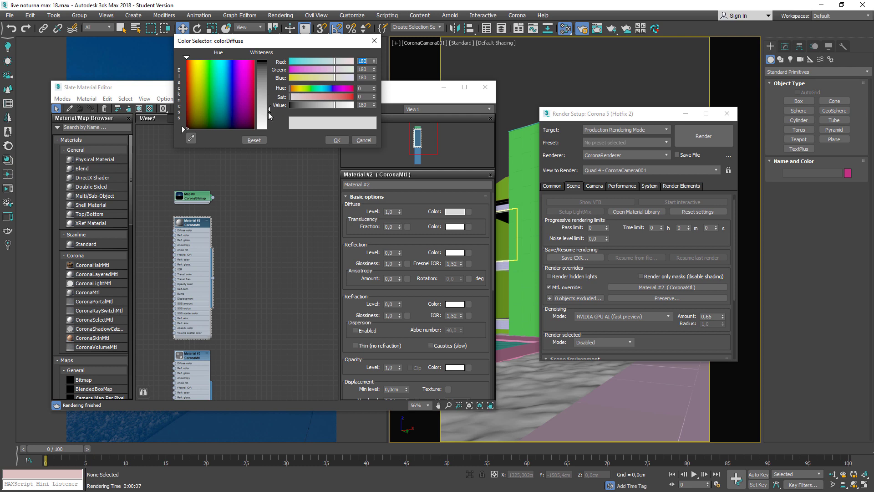
left_click(336, 140)
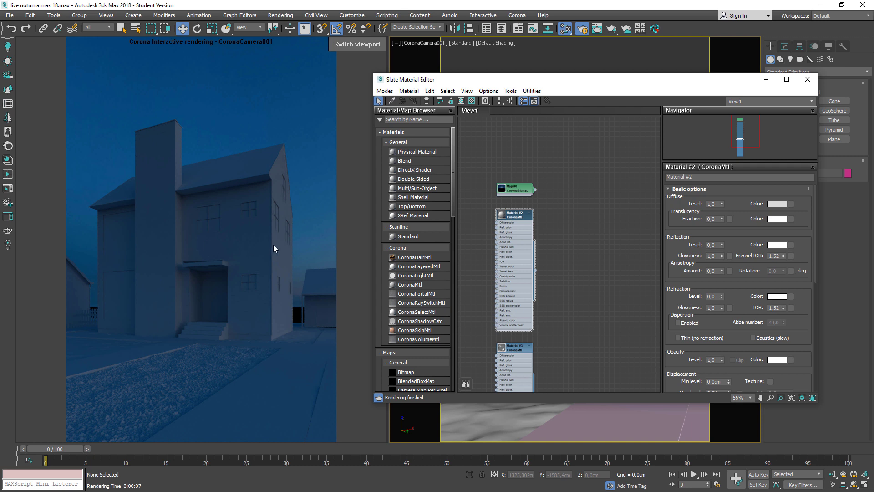
left_click(807, 79)
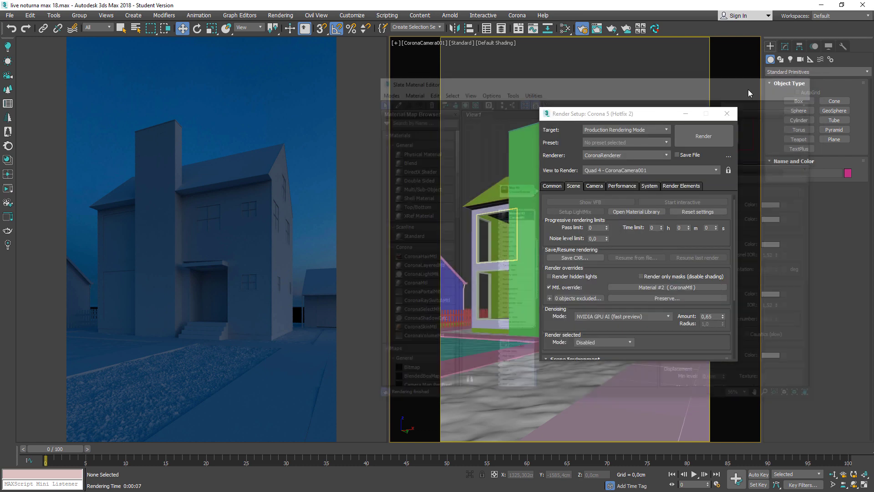
Exclude the two balcony glass panes beside the green tower from the material override.
left_click_drag(637, 113, 562, 116)
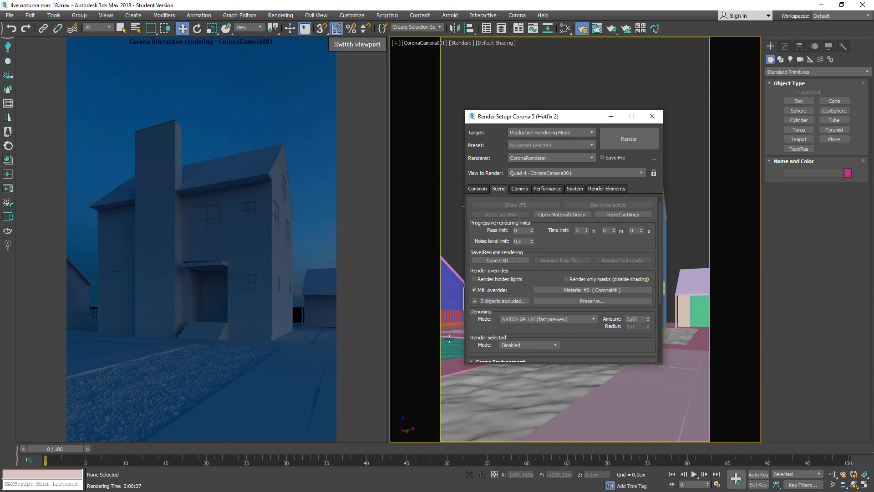
left_click_drag(588, 117, 709, 117)
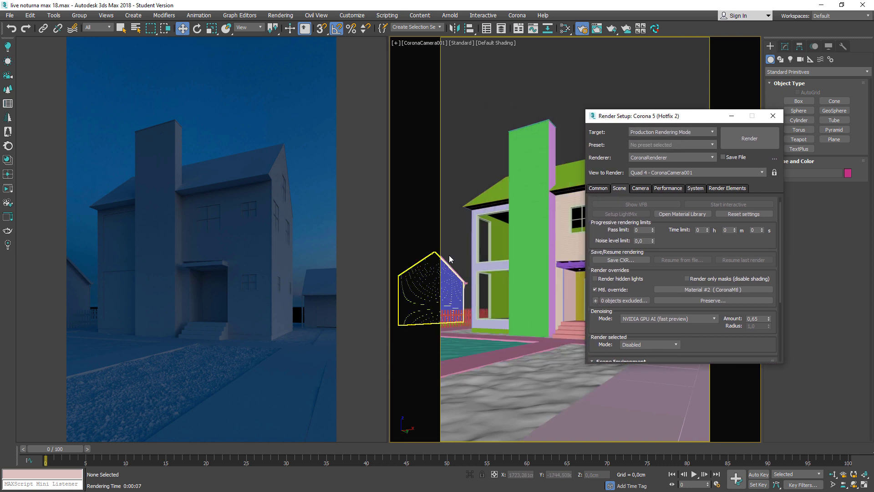
left_click(493, 238)
left_click(493, 288, "ctrl")
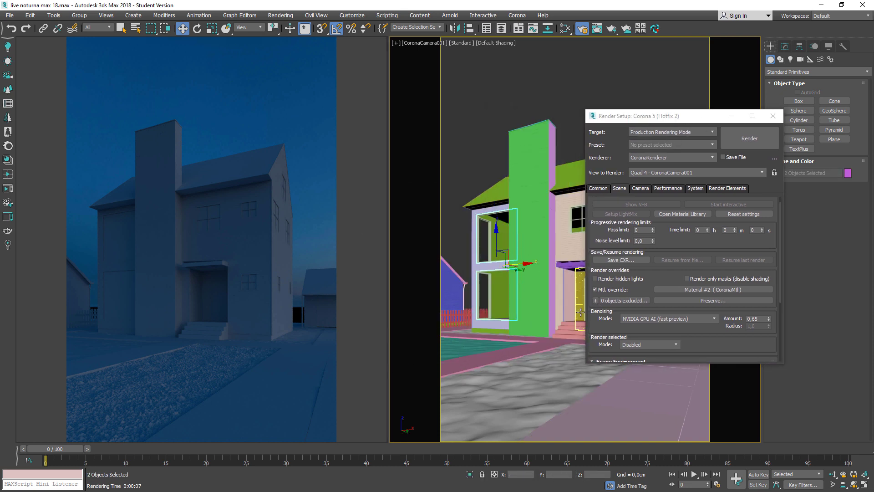
left_click(595, 300)
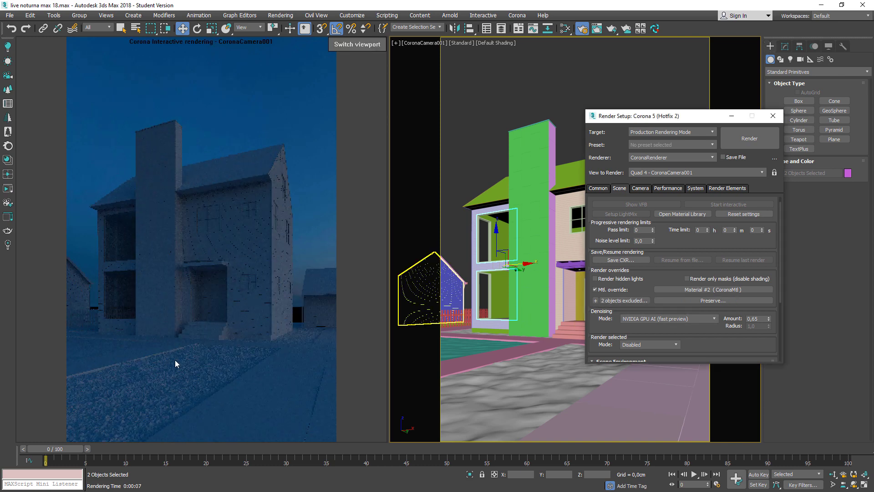
Remove Box008 and Box010 from the material override's exclusion list.
left_click(628, 302)
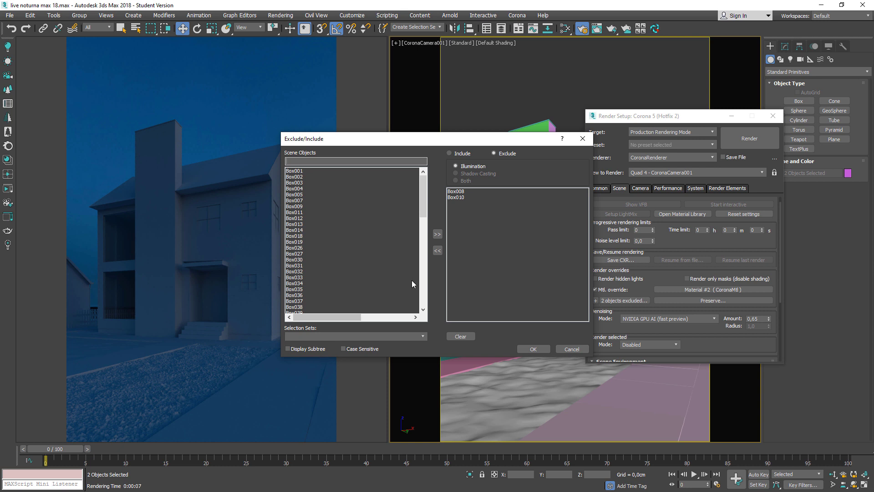
left_click_drag(464, 197, 463, 191)
left_click(437, 251)
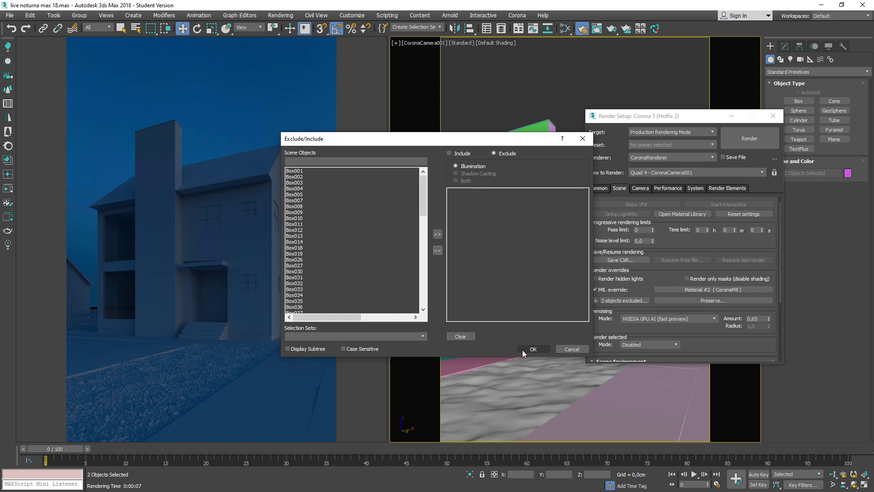
left_click(533, 349)
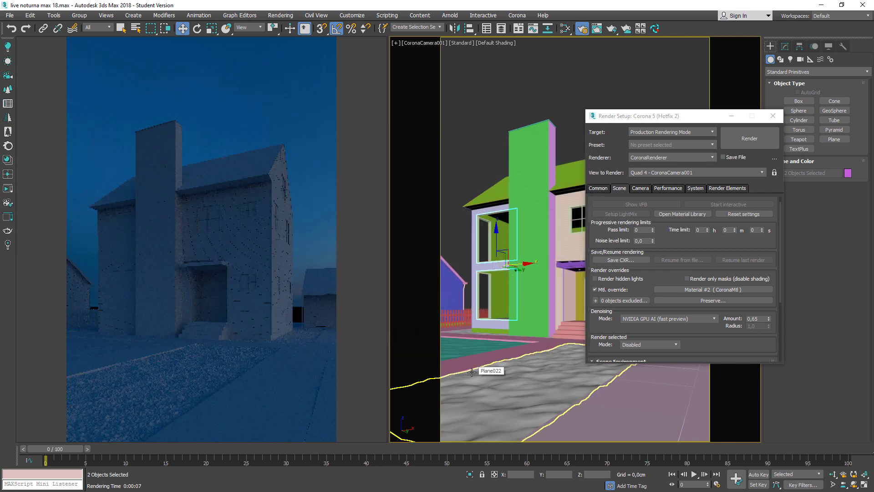
Try excluding the gravel ground plane Plane022 from the material override, and remove it from the exclusion list again.
left_click(523, 376)
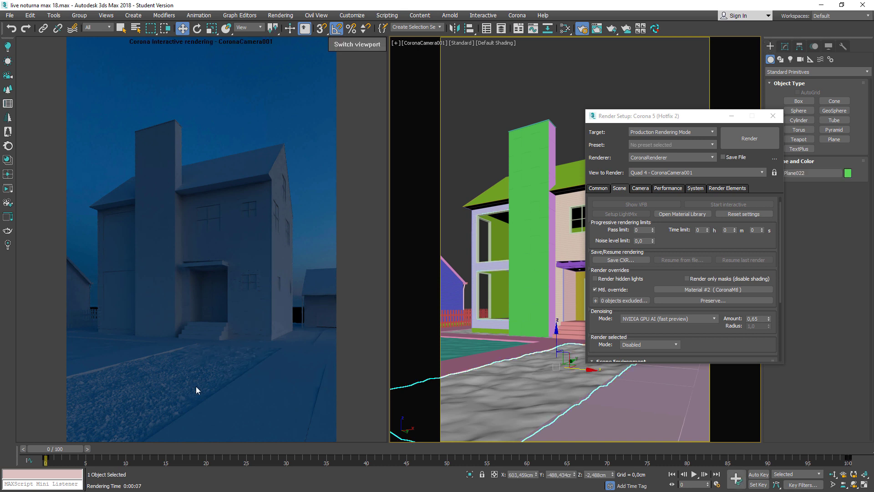
left_click(596, 302)
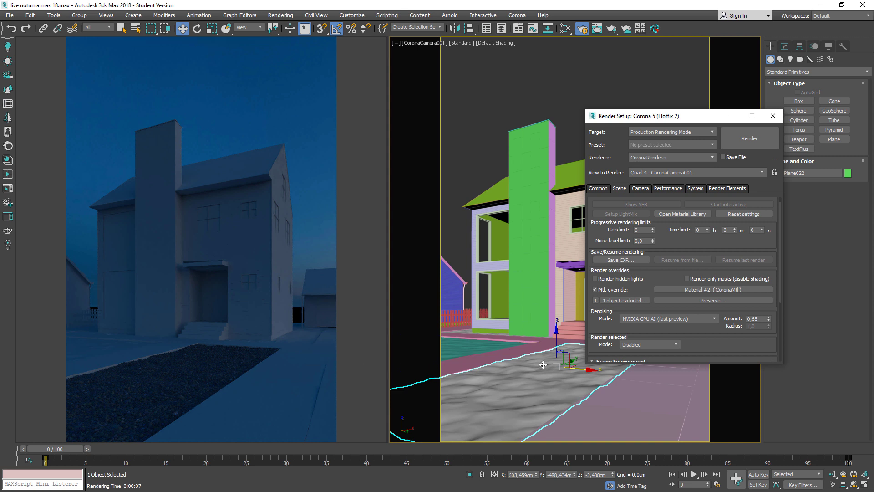
left_click(625, 300)
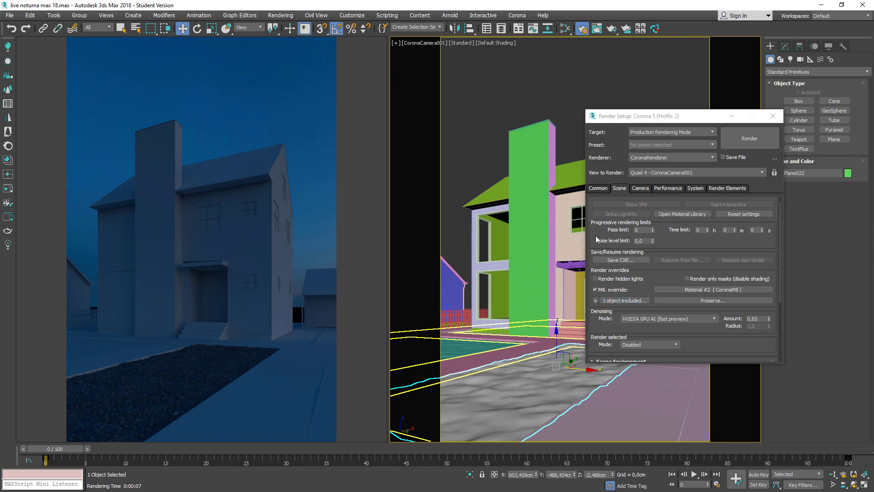
left_click(460, 192)
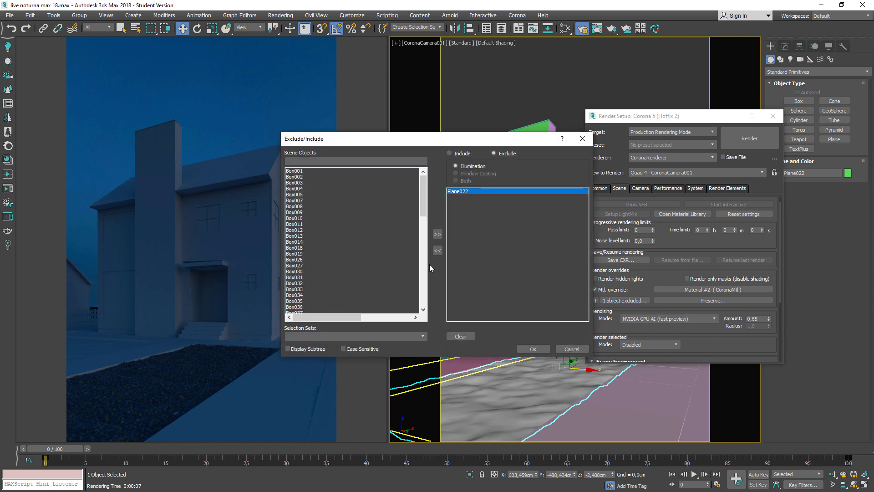
left_click(436, 250)
left_click(533, 348)
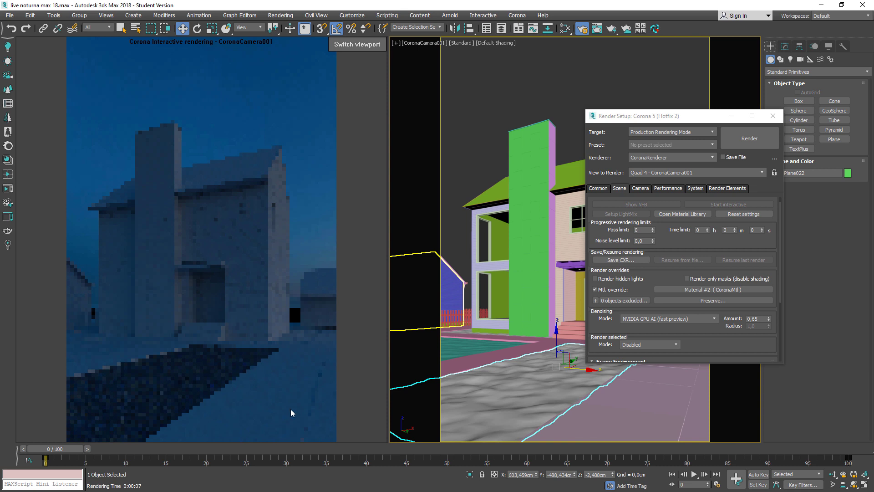
Set the material override to preserve glass materials.
left_click(713, 301)
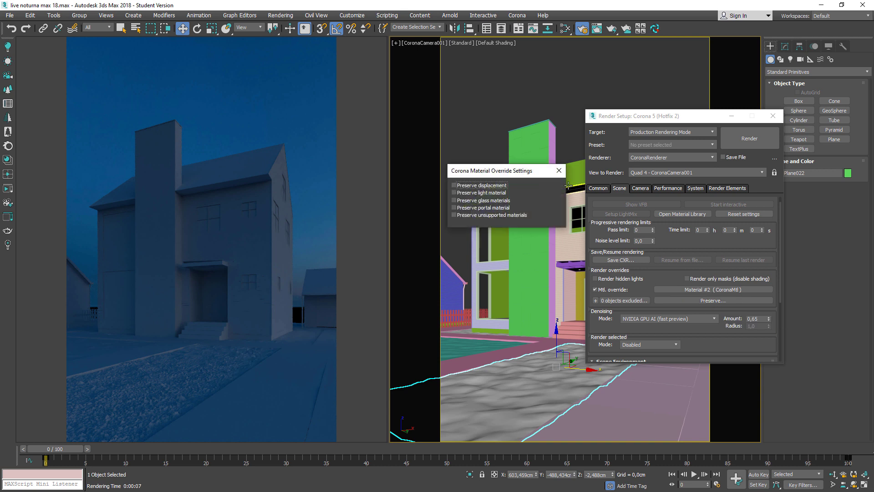
left_click(487, 201)
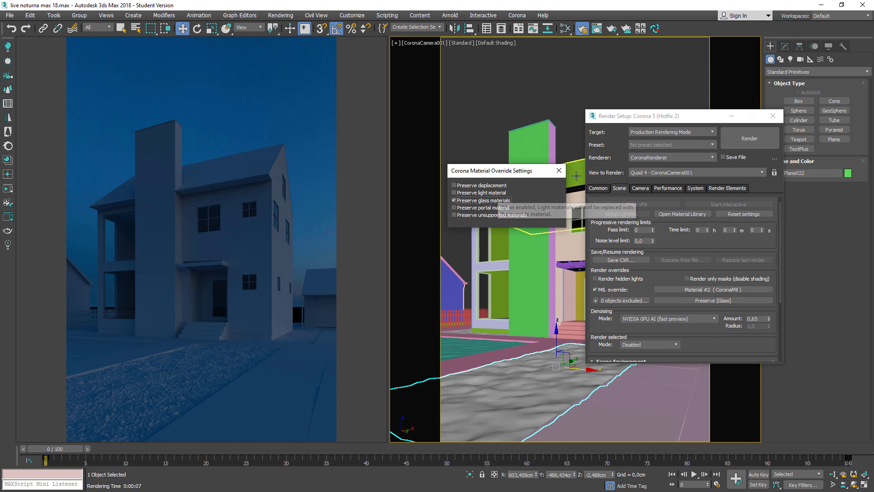
left_click(559, 171)
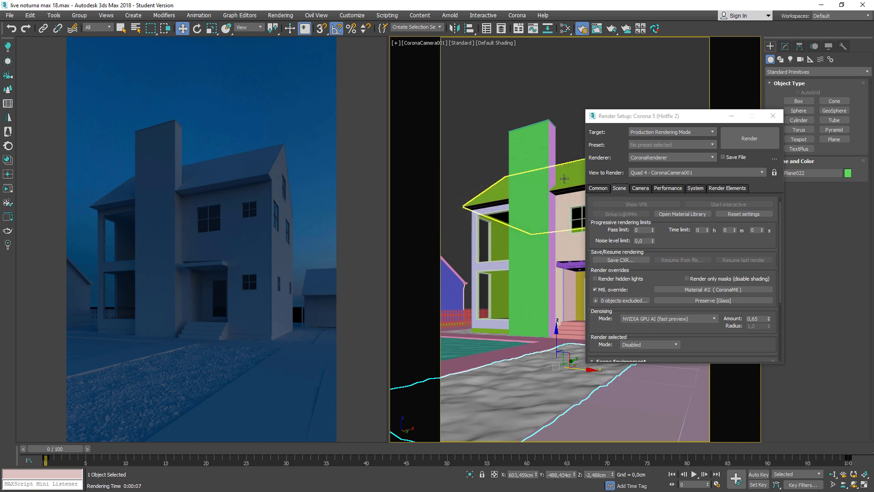
Create a teapot with a radius of about 82 cm on the paving in front of the house.
left_click(772, 115)
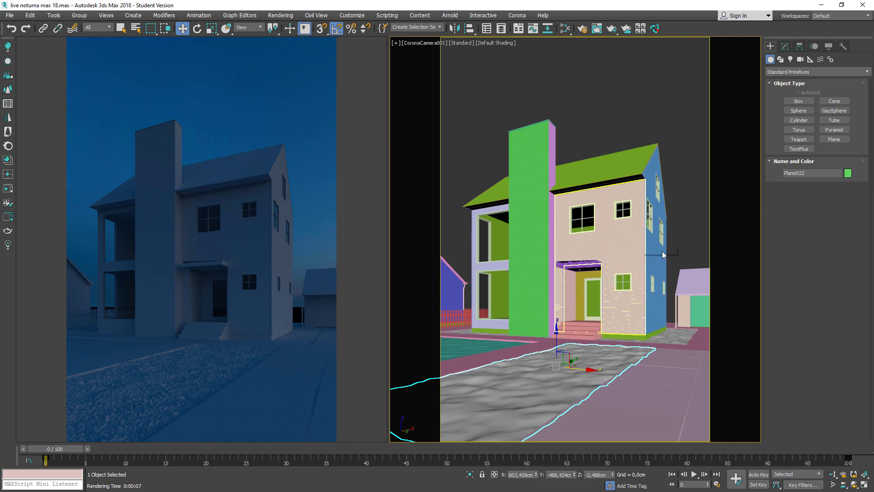
left_click(798, 139)
left_click_drag(647, 387, 704, 392)
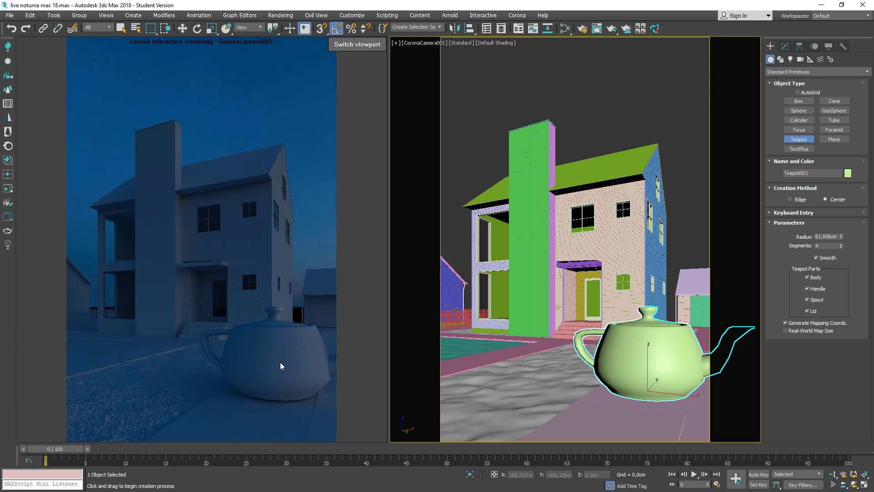
Create a new CoronaMtl in the material editor and assign it to the teapot.
key("m")
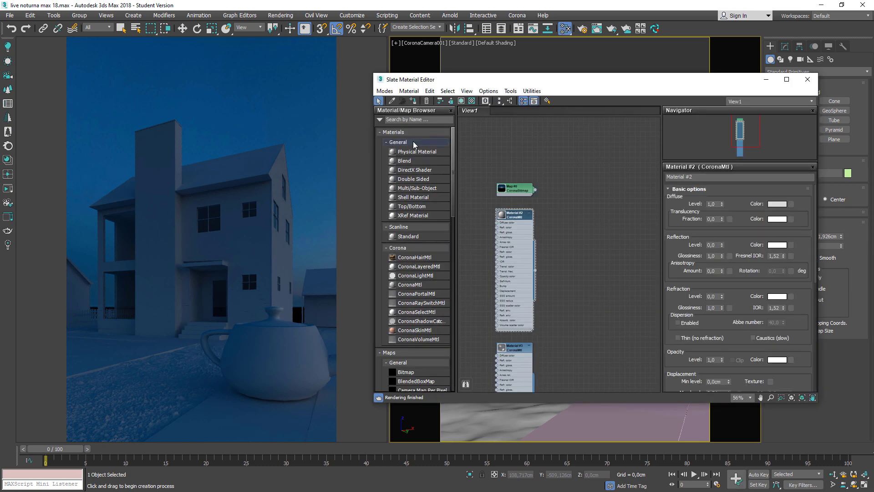
left_click(401, 122)
type("corona")
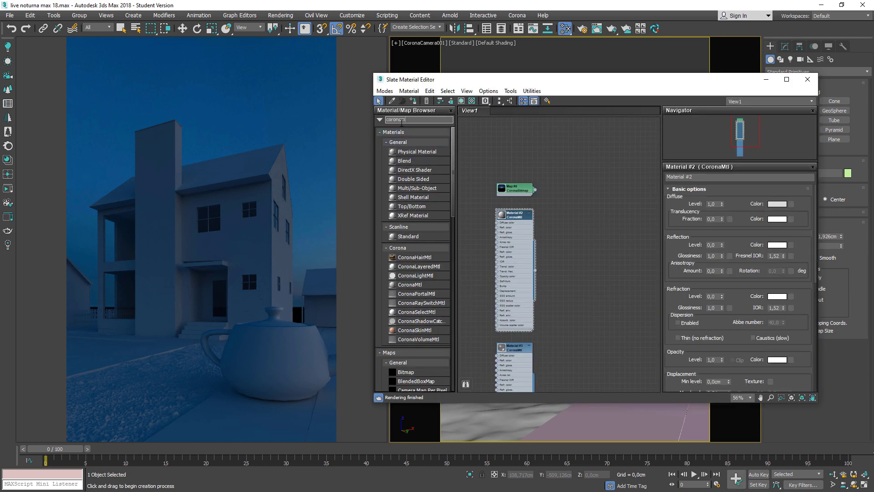
type("m")
left_click_drag(397, 130, 608, 206)
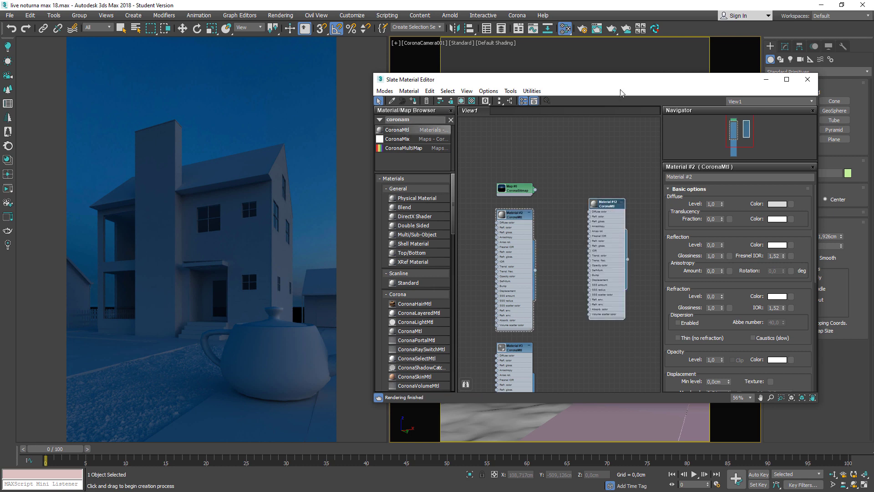
left_click_drag(628, 82, 330, 72)
left_click_drag(329, 249, 647, 360)
left_click_drag(314, 70, 665, 83)
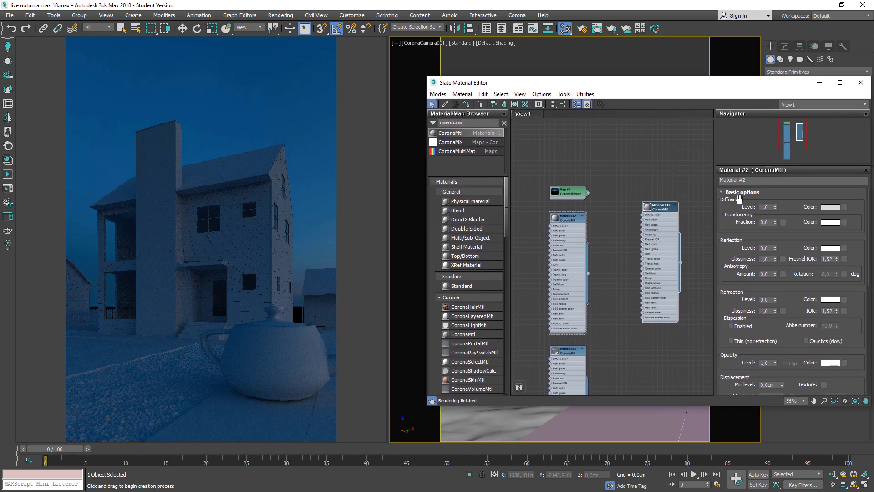
Set the diffuse colour of the override material, Material #2, to pure red.
left_click(830, 206)
mouse_move(262, 127)
left_mouse_down()
mouse_move(268, 107)
mouse_move(268, 127)
left_mouse_up()
left_click(337, 140)
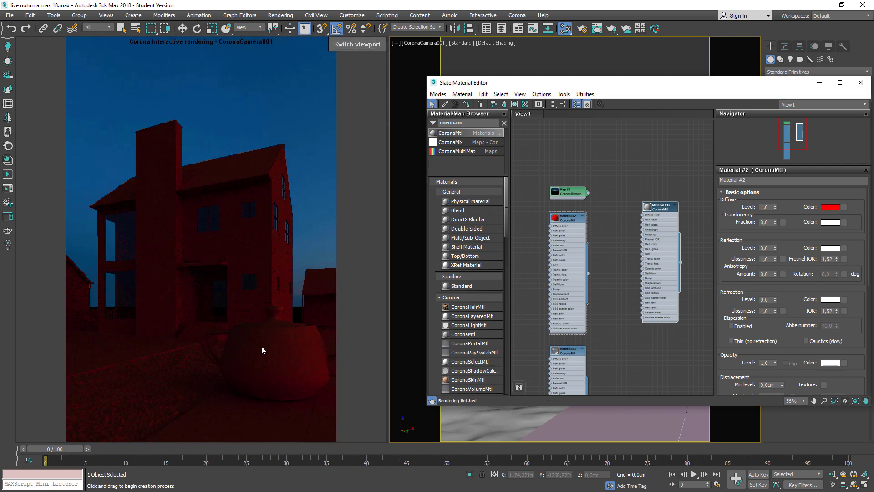
Change the diffuse colour of Material #2 to a neutral light grey with zero saturation.
left_click(829, 208)
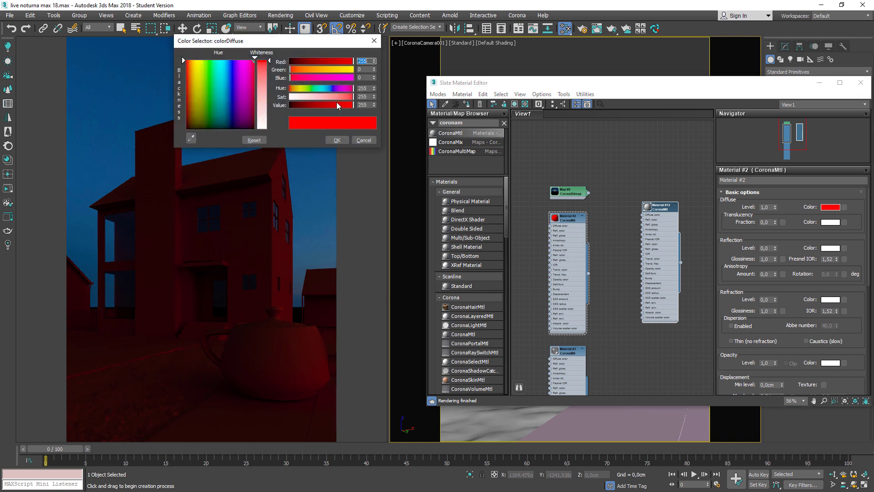
mouse_move(336, 97)
left_mouse_down()
mouse_move(289, 98)
mouse_move(336, 109)
left_mouse_up()
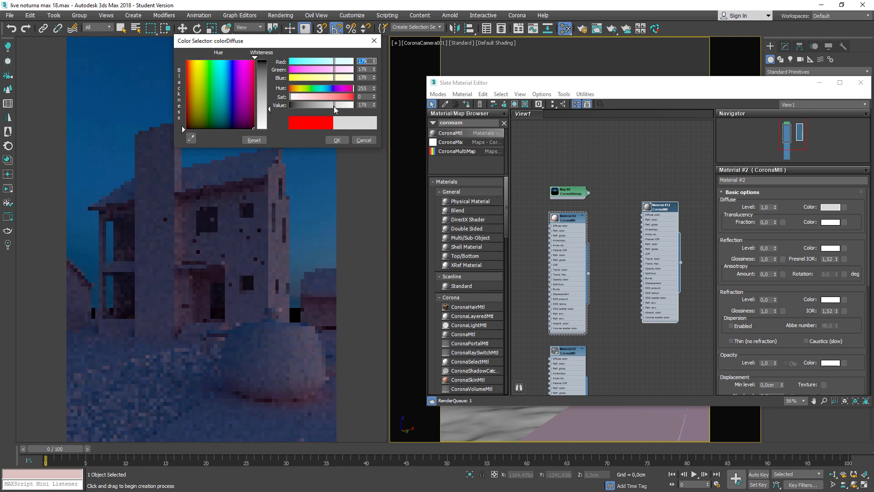
left_click(375, 107)
left_click(374, 107)
left_click(337, 140)
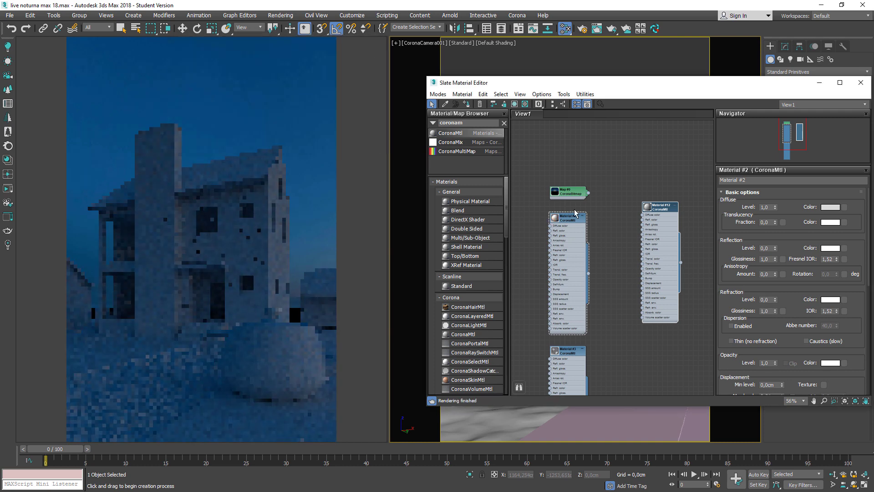
Set the diffuse colour of the teapot's material, Material #12, to pure red.
double_click(650, 233)
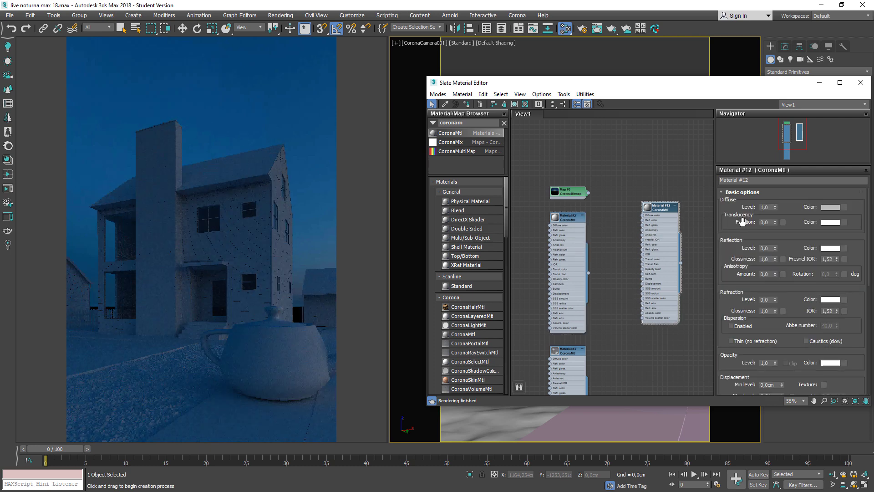
left_click_drag(195, 68, 183, 58)
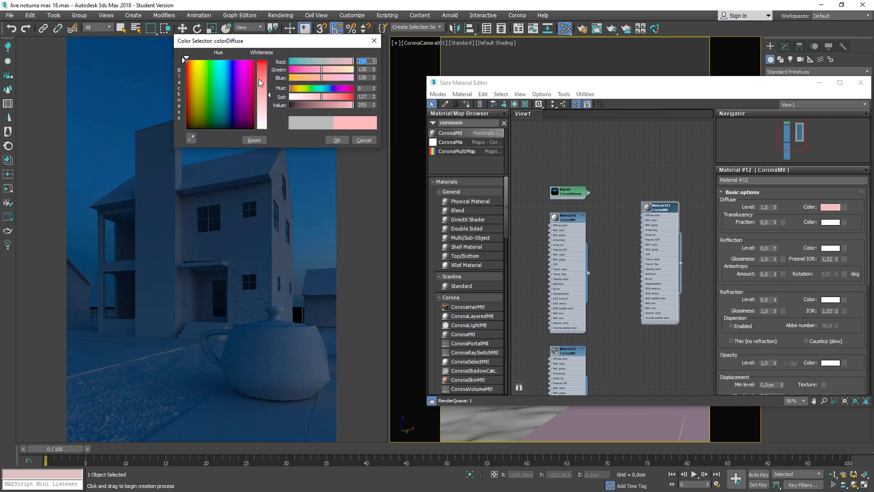
left_click_drag(263, 102, 263, 58)
left_click(348, 138)
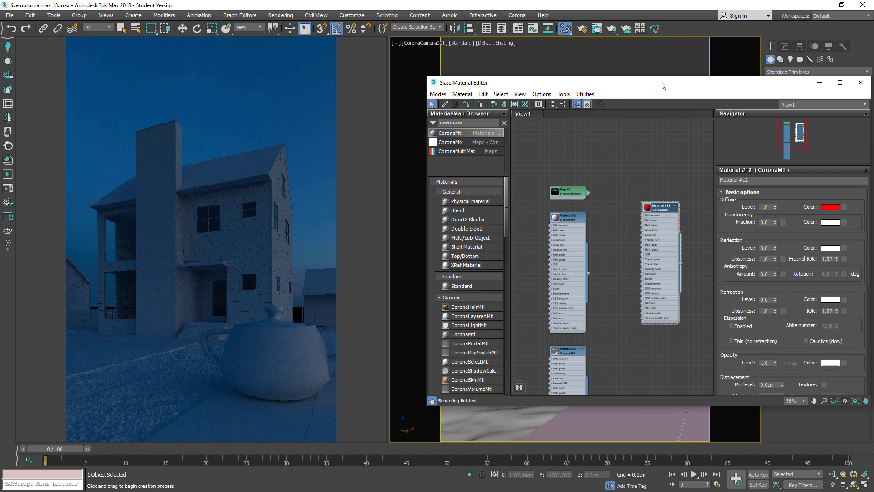
Set Material #12's refraction level to 0,06 and its reflection level to 1,0.
mouse_move(662, 85)
left_mouse_down()
mouse_move(209, 43)
mouse_move(220, 55)
mouse_move(428, 86)
mouse_move(599, 82)
left_mouse_up()
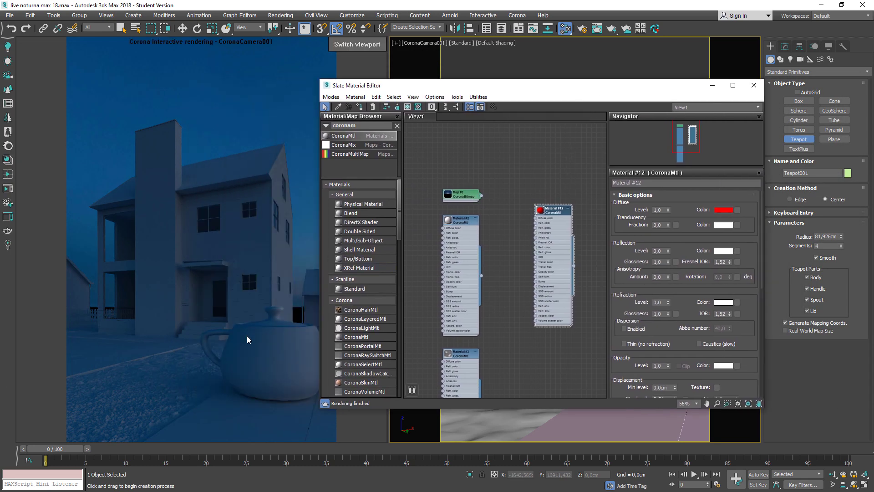
left_click(669, 301)
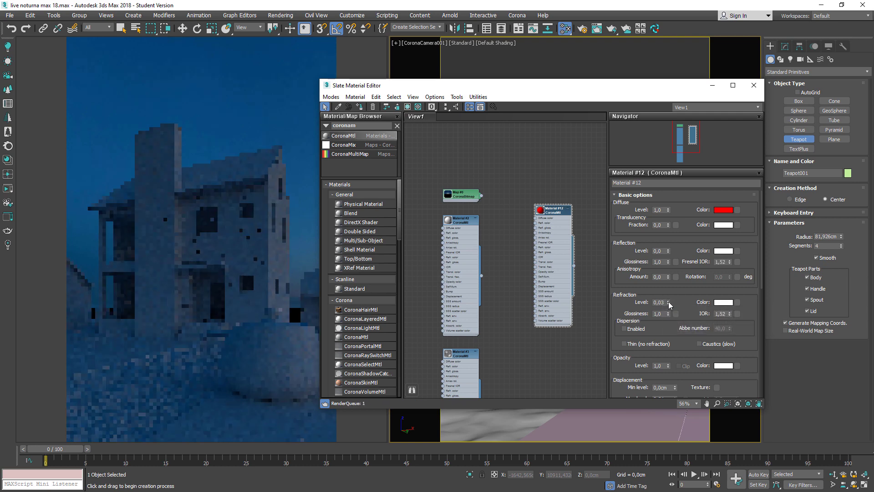
left_click(668, 300)
left_click(669, 300)
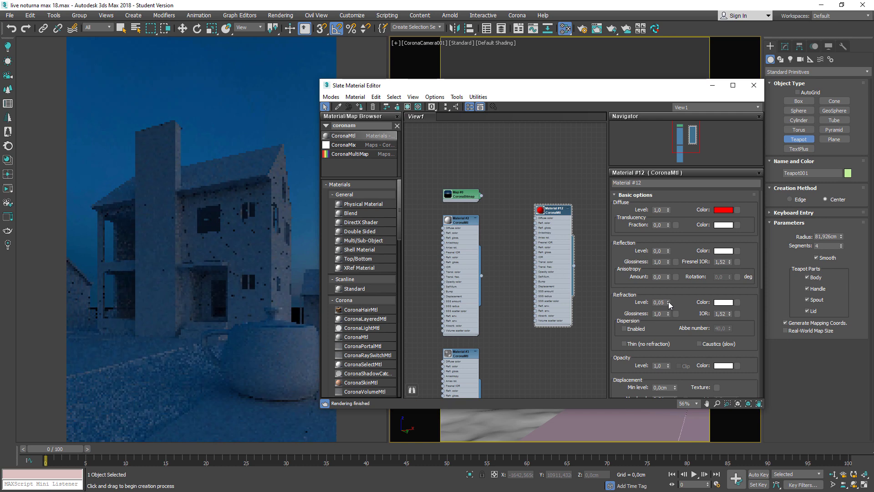
right_click(669, 302)
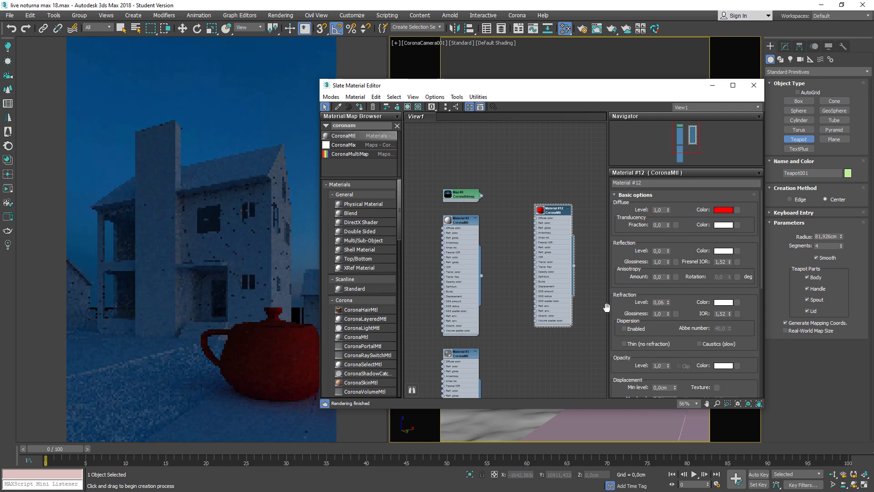
left_click_drag(596, 85, 693, 84)
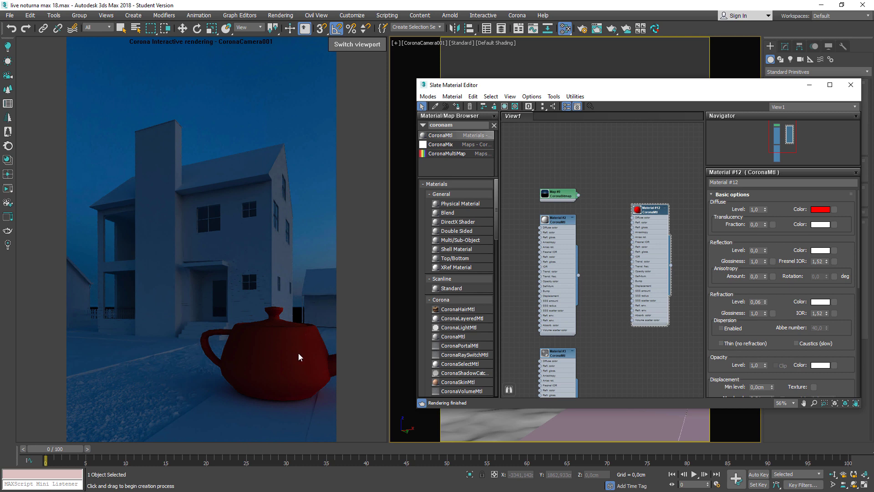
left_click_drag(765, 250, 766, 235)
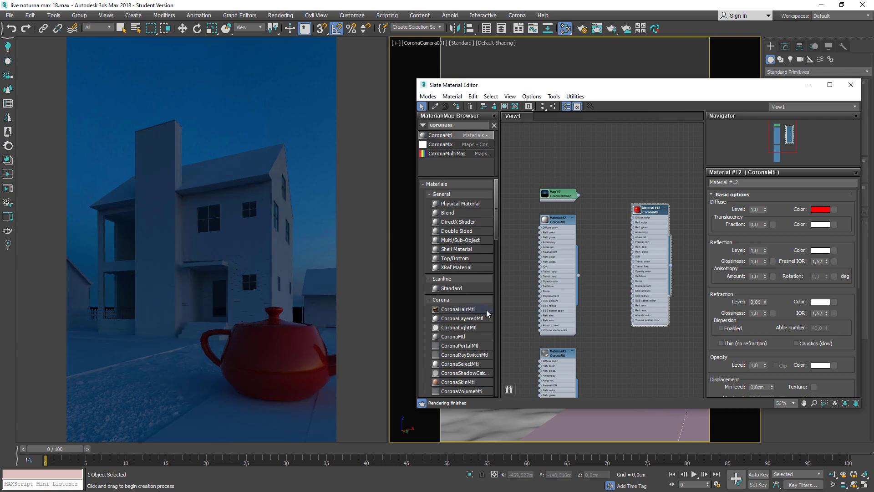
Close the material editor and delete the teapot from the scene.
left_click(850, 84)
left_click(182, 28)
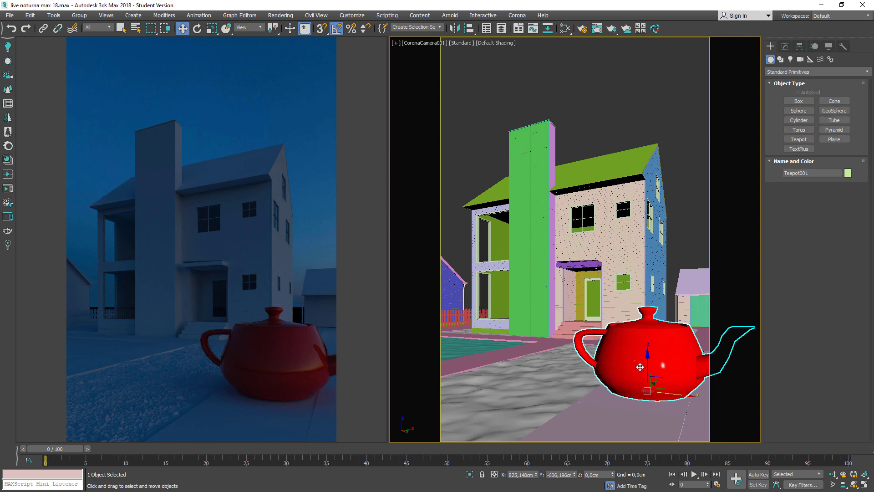
key("Delete")
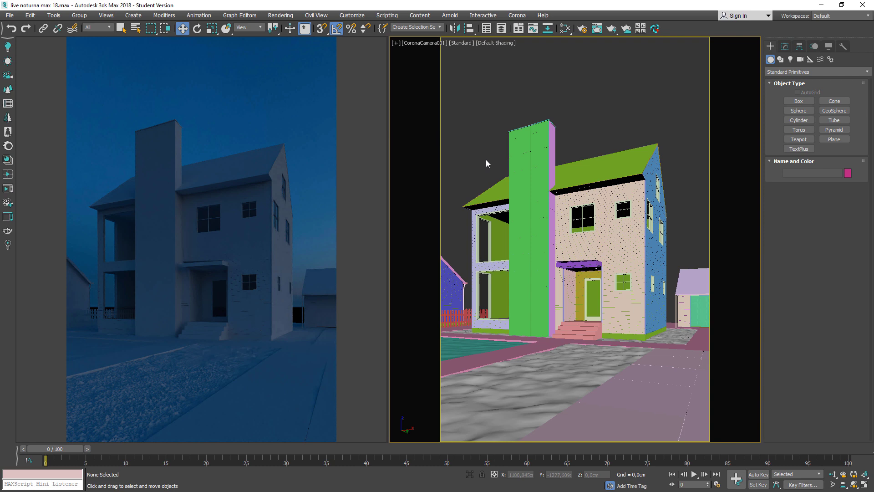
Render the CoronaCamera001 view at 1:1 zoom in the frame buffer and stop the render.
key("shift+q")
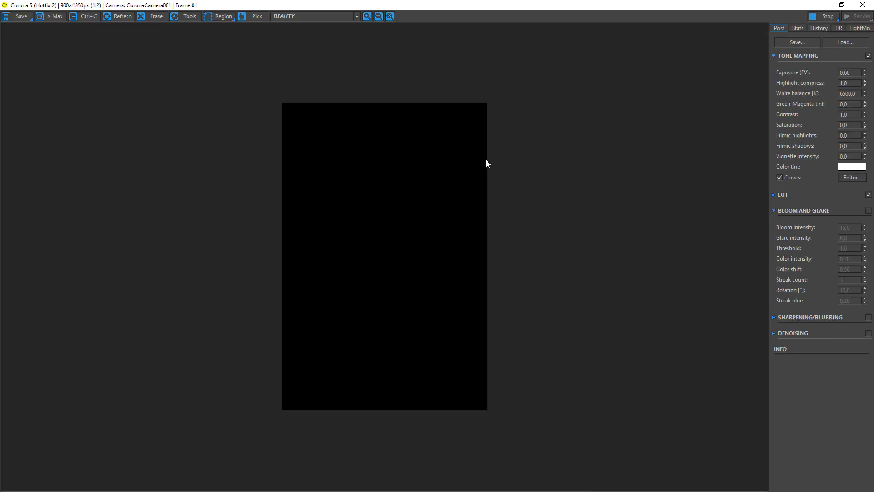
scroll(359, 255, "up", 1)
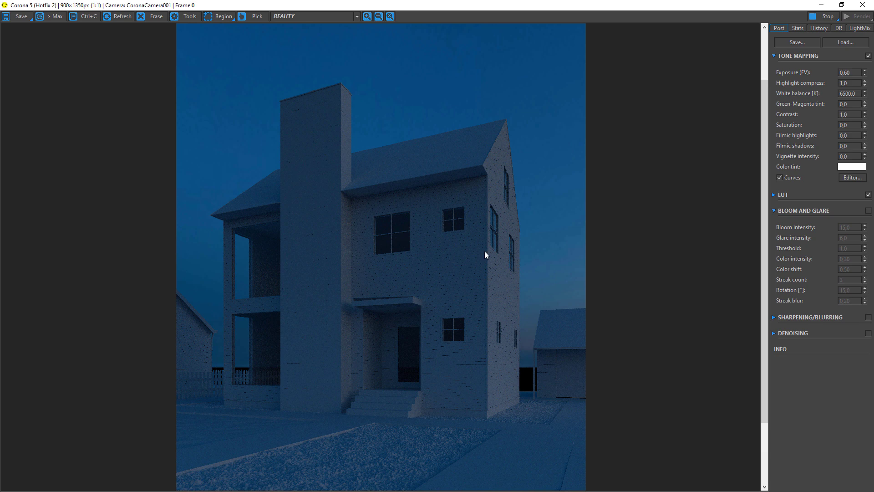
left_click(819, 20)
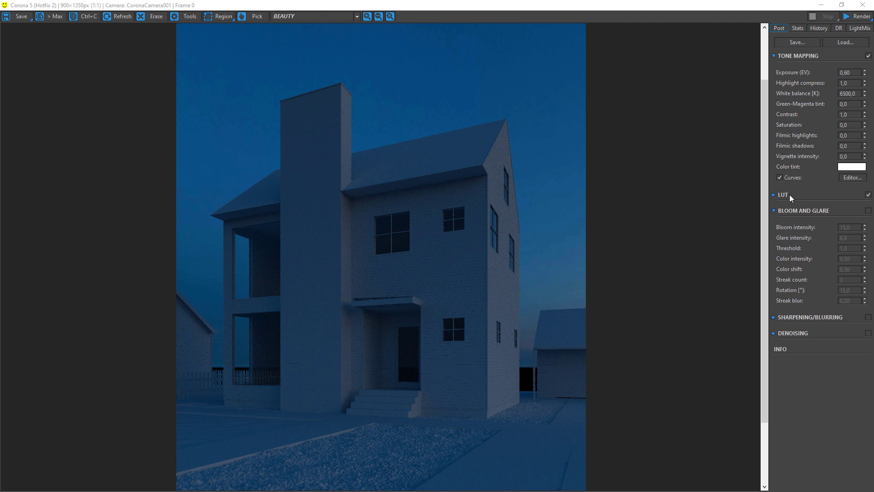
Turn the LUT off to compare the render, and examine the brightness curve in the Curve Editor.
left_click(868, 195)
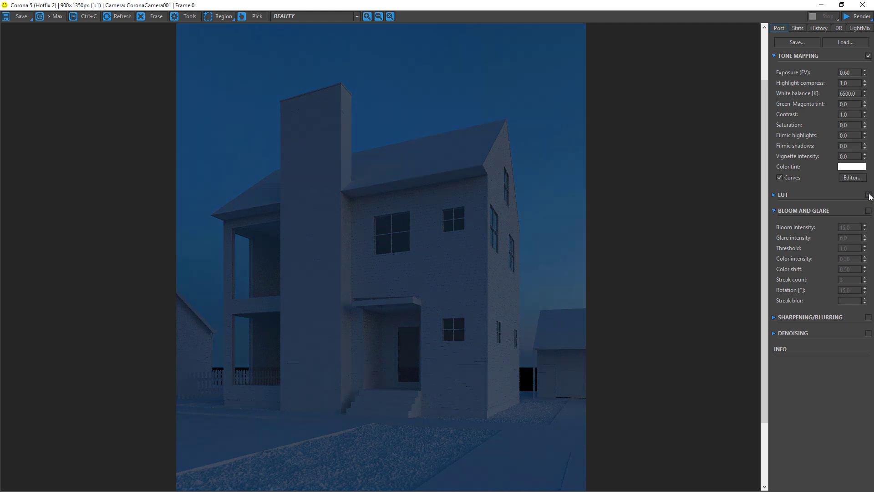
left_click(867, 195)
left_click(841, 178)
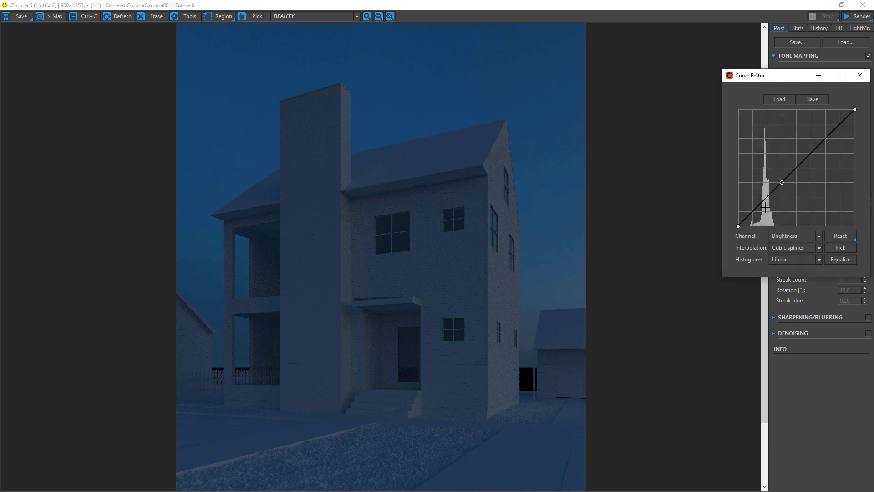
right_click(749, 215)
left_click(859, 75)
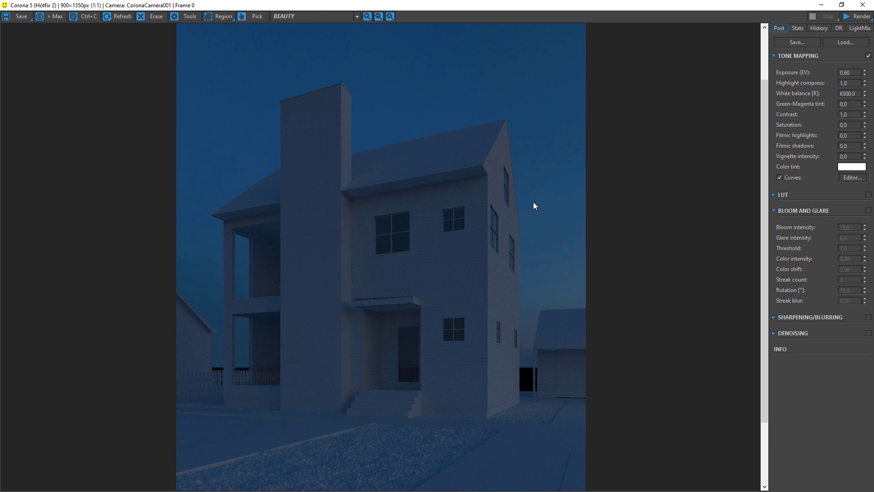
Enable the LUT and apply the Adanmq_Ca...SC_S315_n2 preset to the render.
left_click(868, 194)
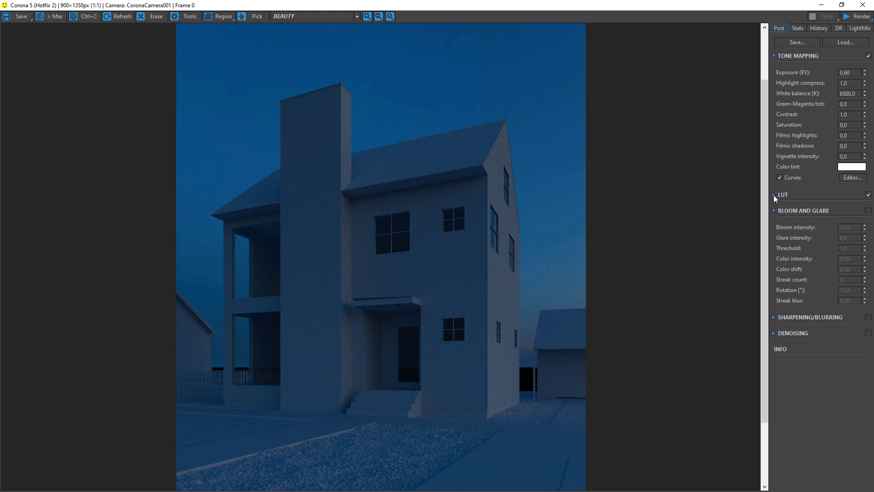
left_click(775, 195)
left_click(863, 222)
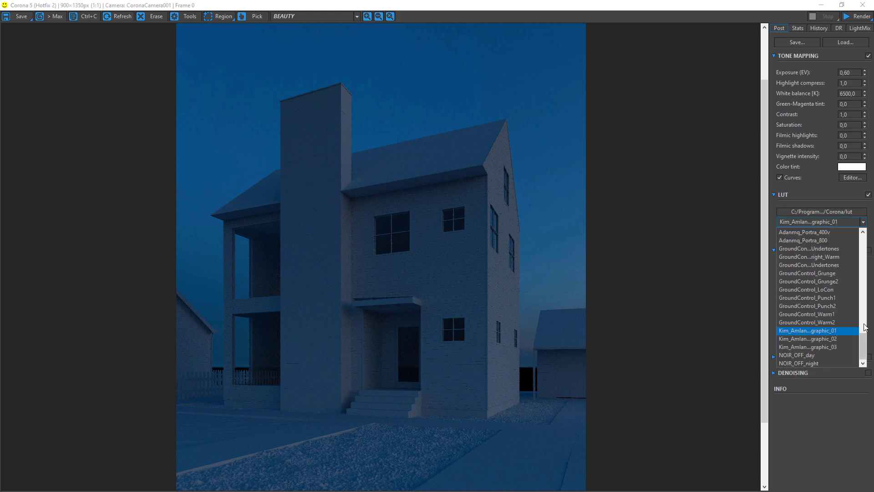
left_click_drag(866, 341, 864, 271)
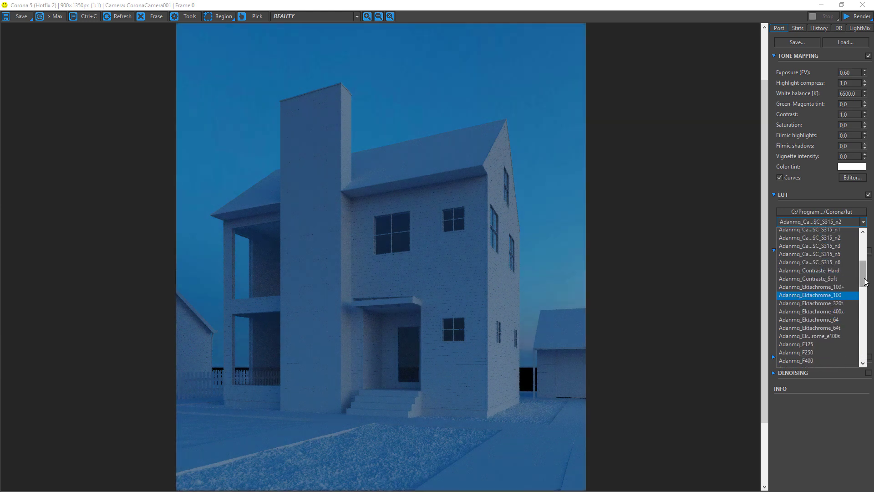
Try the Adanmq_Ag...ima_II_200 and Adanmq_Ag..._Vista_200 LUT presets on the render.
left_click_drag(865, 285, 863, 351)
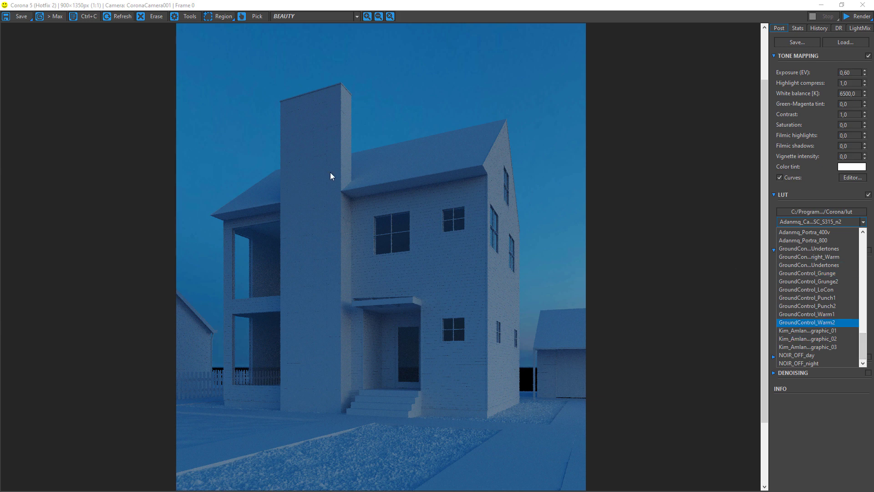
left_click_drag(862, 347, 856, 254)
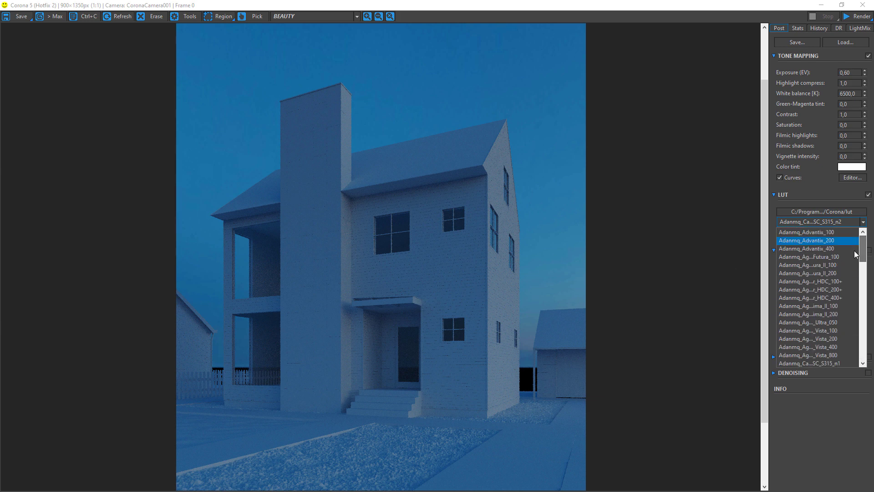
left_click(831, 315)
left_click(856, 221)
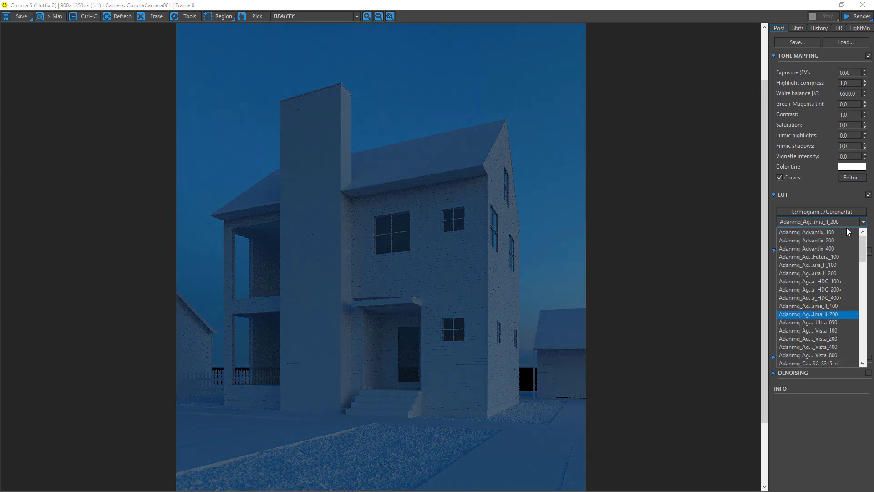
left_click(817, 342)
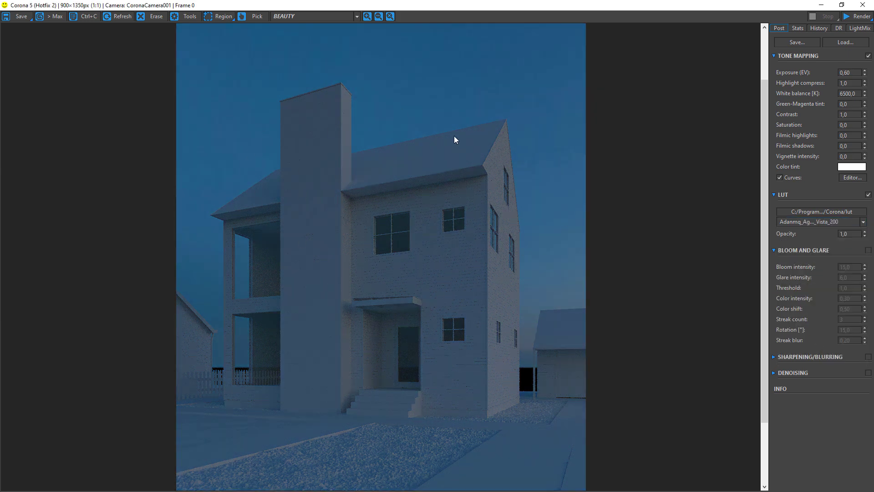
Compare the Kim_Amlan...graphic_01, 02 and 03 LUT presets, keep Kim_Amlan...graphic_01, and close the frame buffer.
left_click(863, 222)
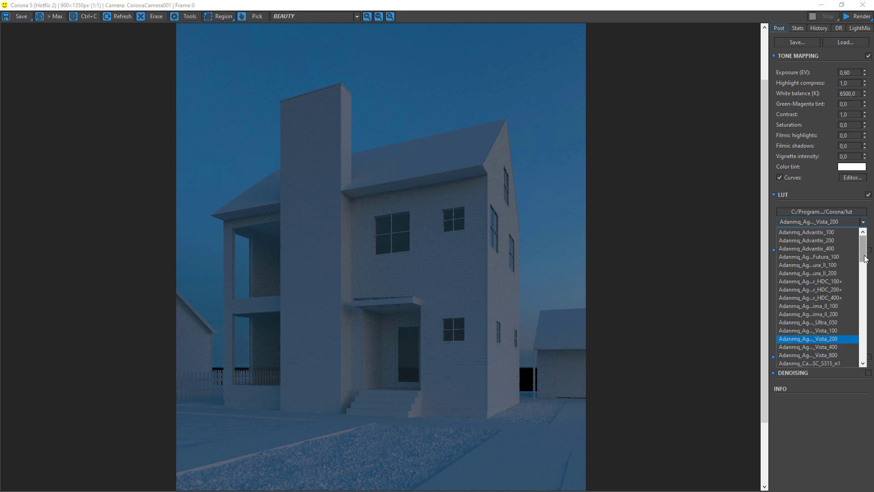
left_click_drag(863, 260, 860, 359)
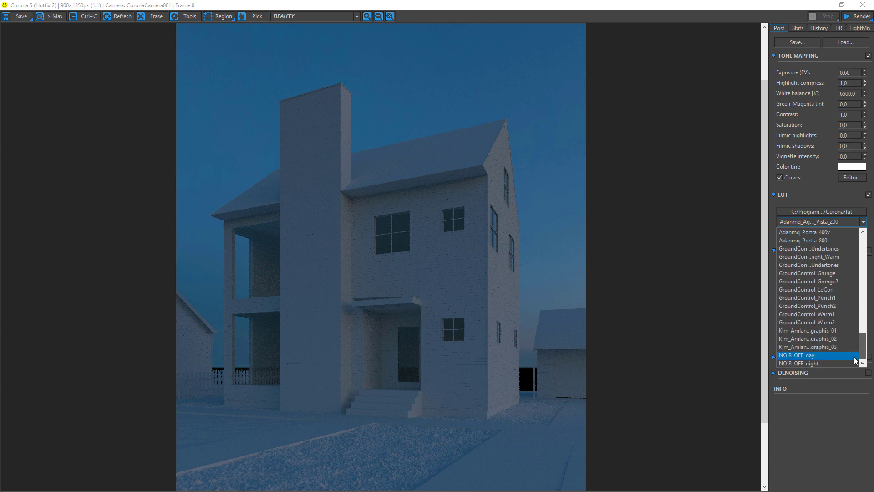
left_click(819, 331)
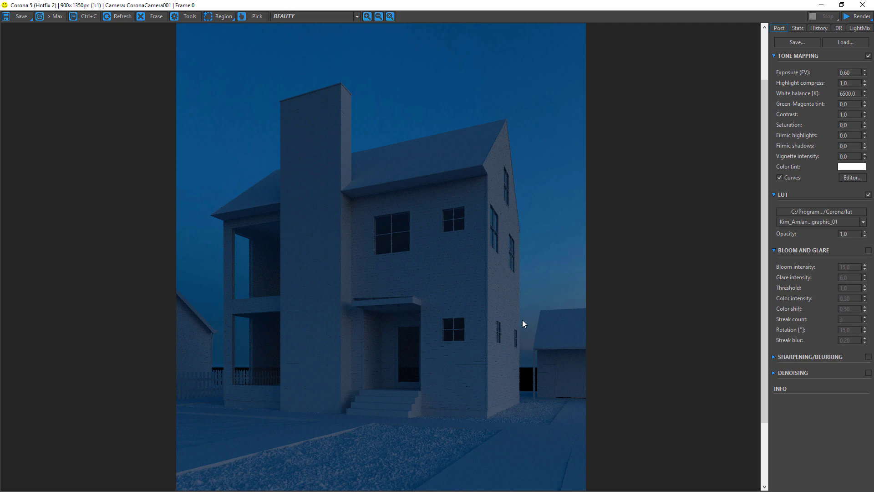
left_click(831, 221)
left_click(828, 339)
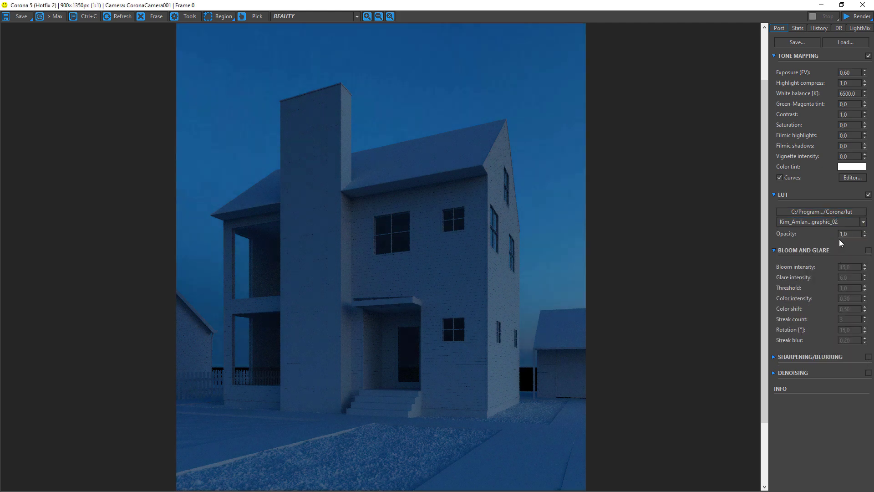
left_click(836, 222)
left_click(835, 346)
left_click(845, 224)
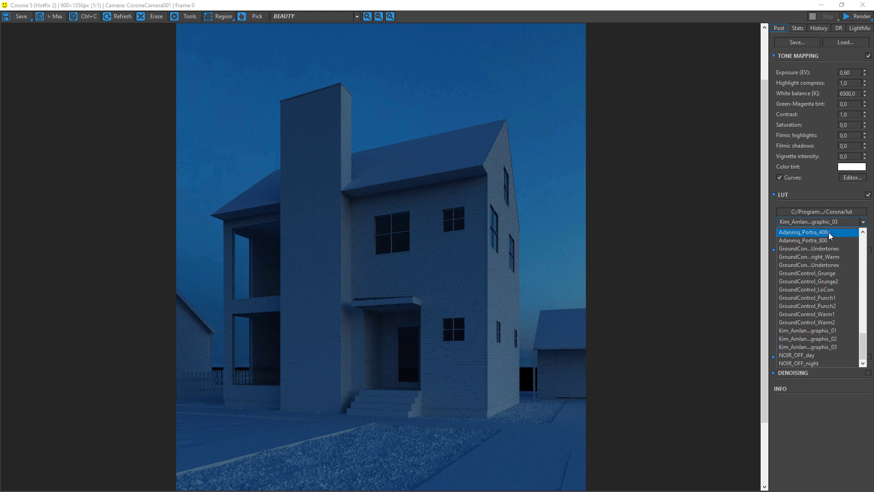
left_click(824, 331)
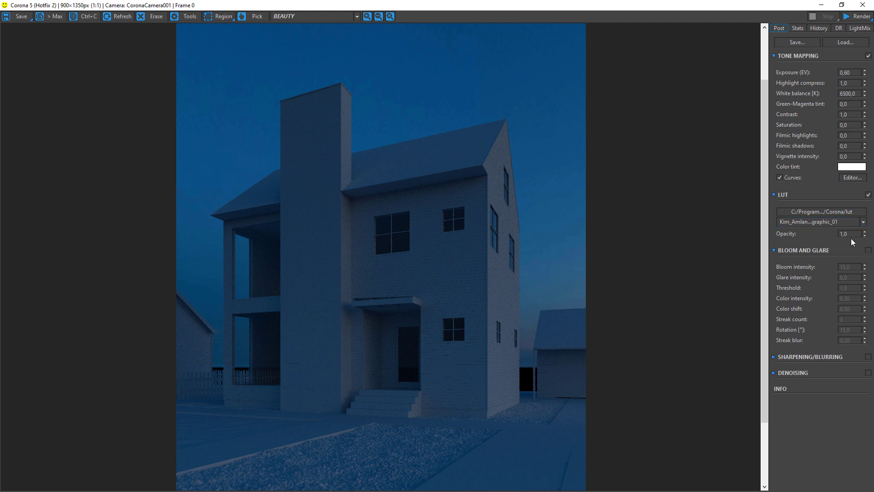
mouse_move(864, 236)
left_mouse_down()
mouse_move(856, 310)
mouse_move(860, 222)
mouse_move(850, 339)
mouse_move(851, 225)
left_mouse_up()
left_click(863, 3)
Create a spherical CoronaLight of about 35.6 cm radius on the gravel strip before the house and raise it to about 130 cm.
left_click(307, 183)
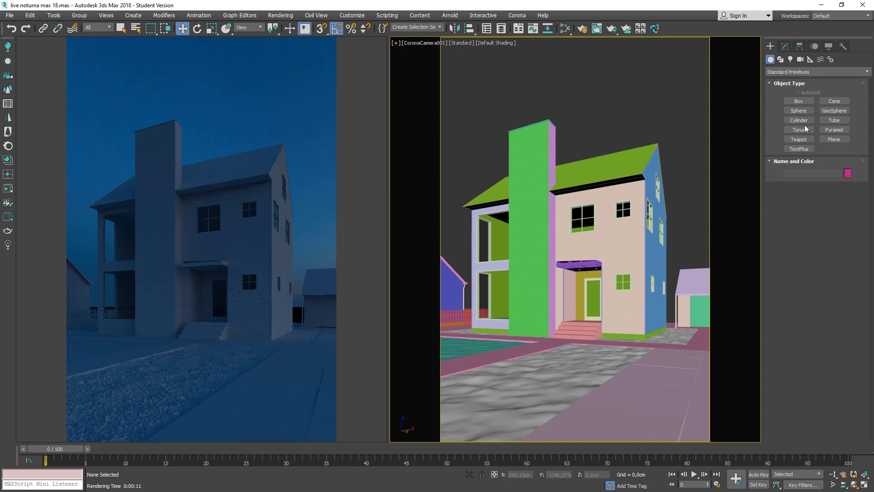
left_click(791, 59)
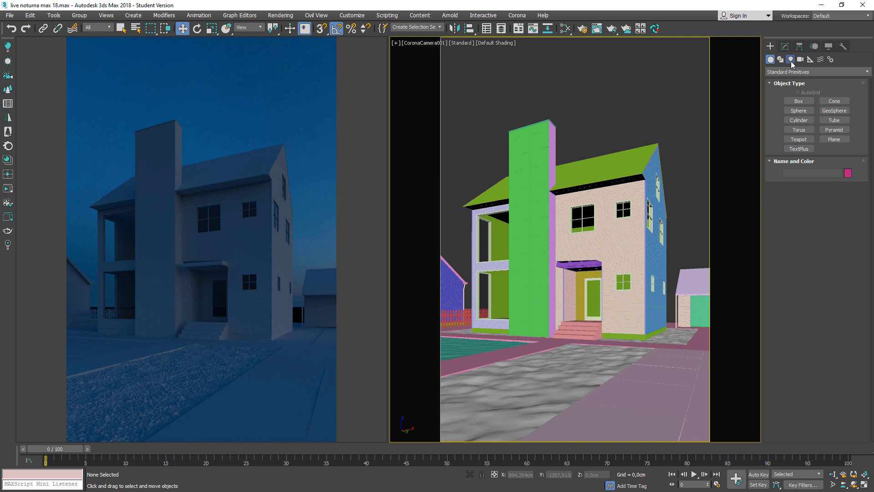
left_click(791, 61)
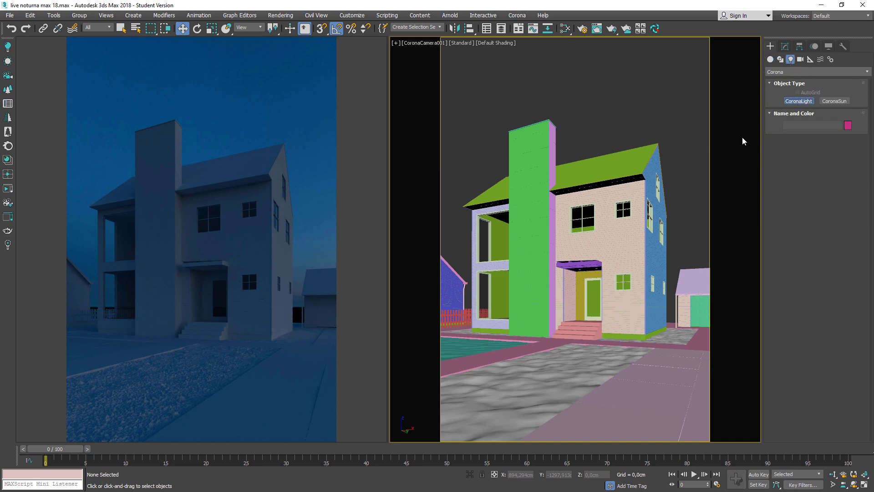
left_click(798, 100)
left_click_drag(555, 368, 557, 369)
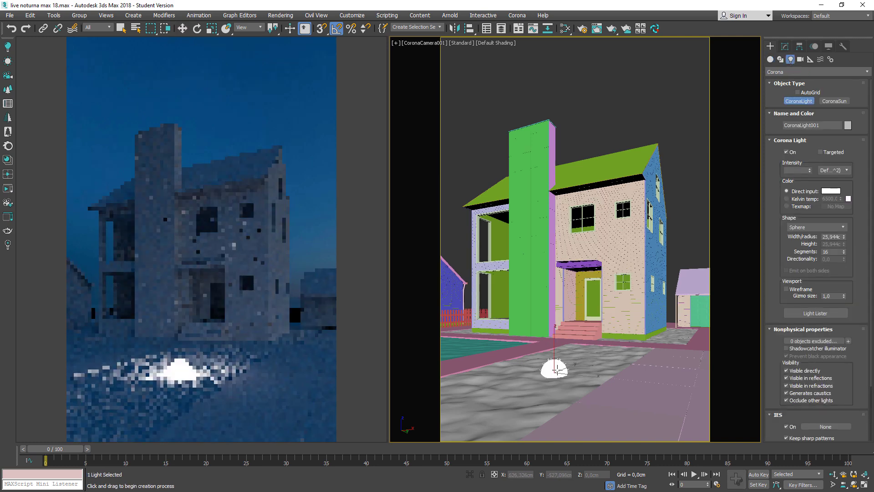
left_click(182, 29)
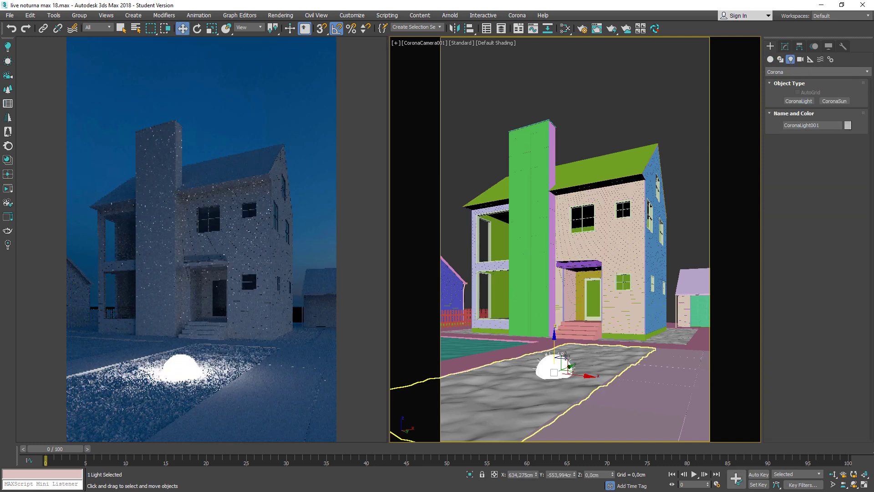
left_click_drag(554, 339, 554, 276)
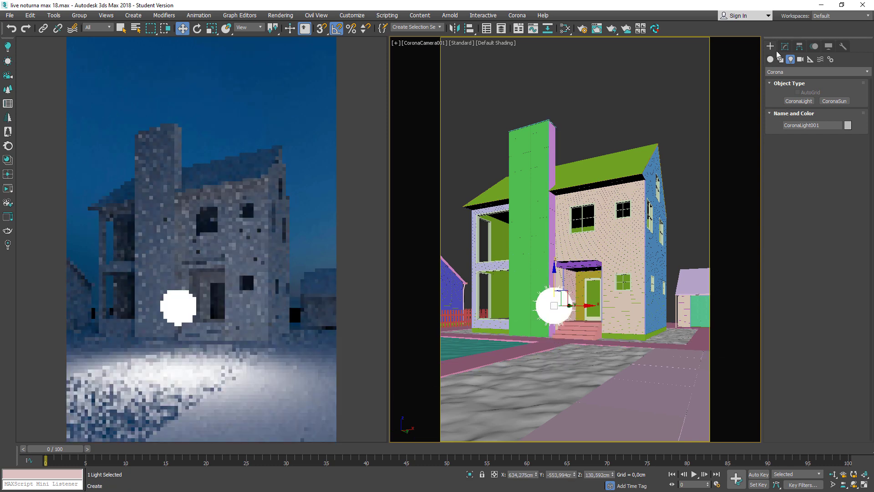
Open the light's parameters and move it in plan to just outside the porch, at about X -126, Y -12 cm.
left_click(784, 46)
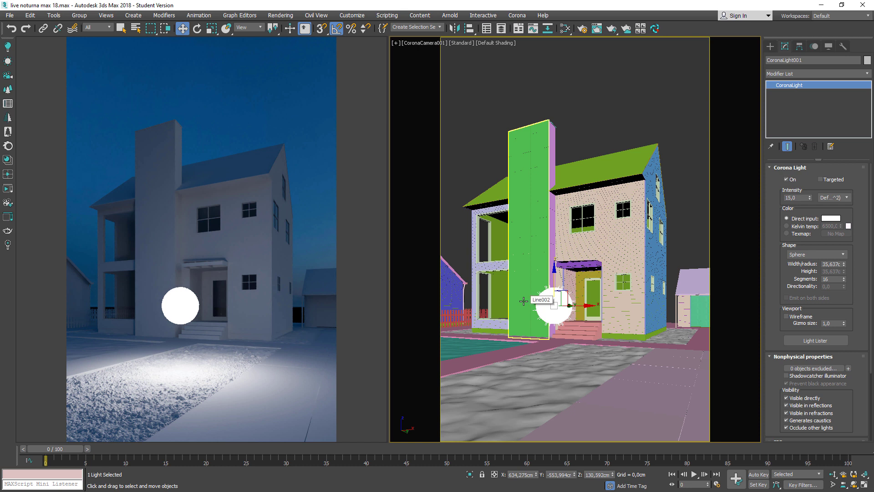
key("t")
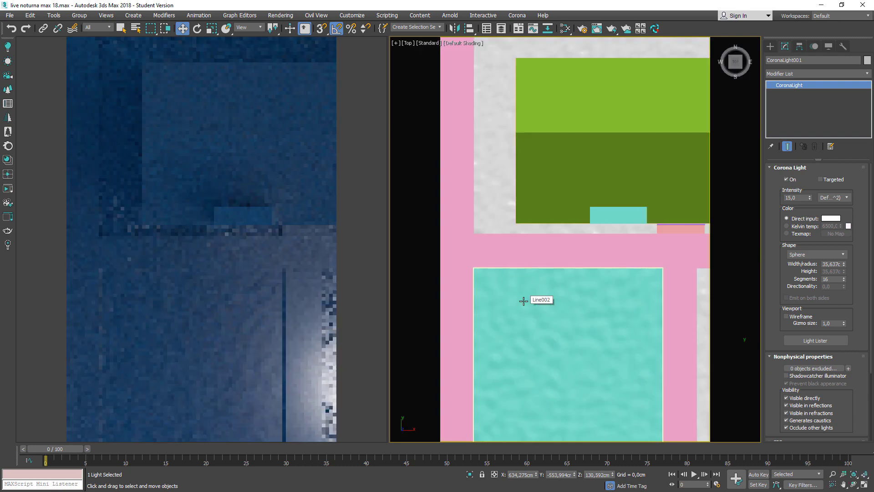
key("z")
scroll(543, 297, "down", 10)
middle_click_drag(543, 296, 624, 337)
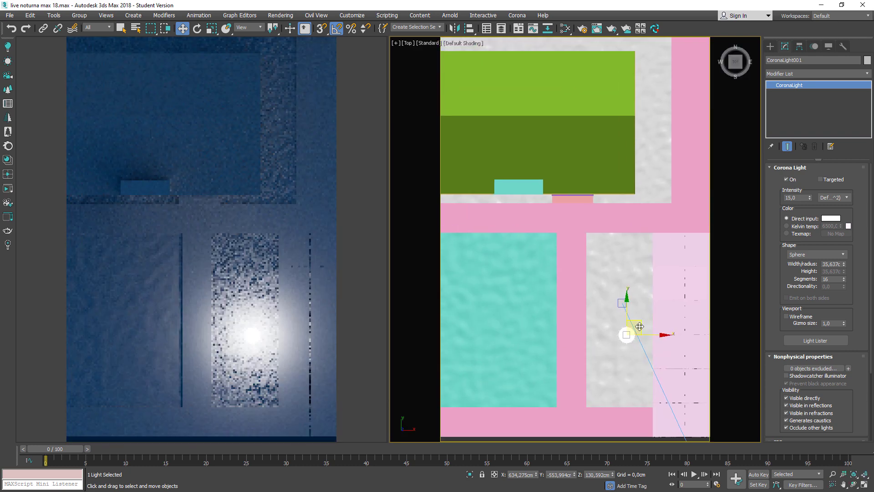
left_click_drag(624, 337, 468, 204)
middle_click_drag(469, 204, 546, 236)
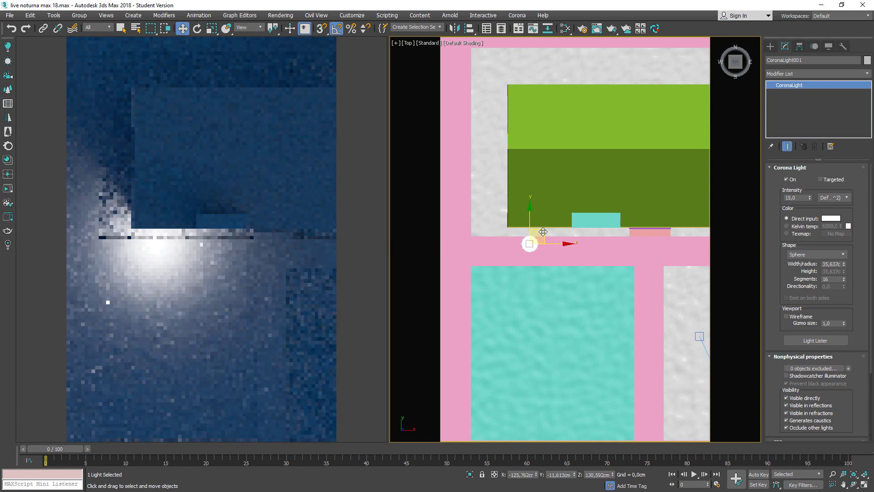
key("c")
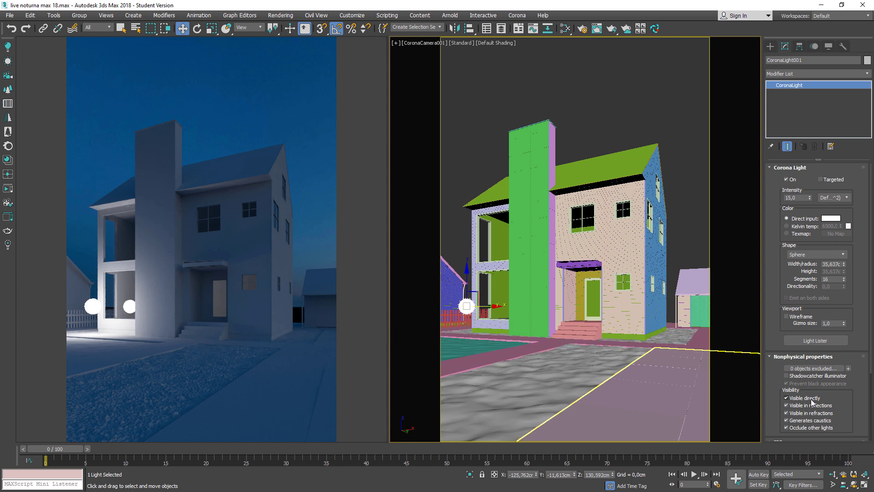
Make the light invisible directly, in reflections and in refractions.
left_click_drag(840, 397, 801, 372)
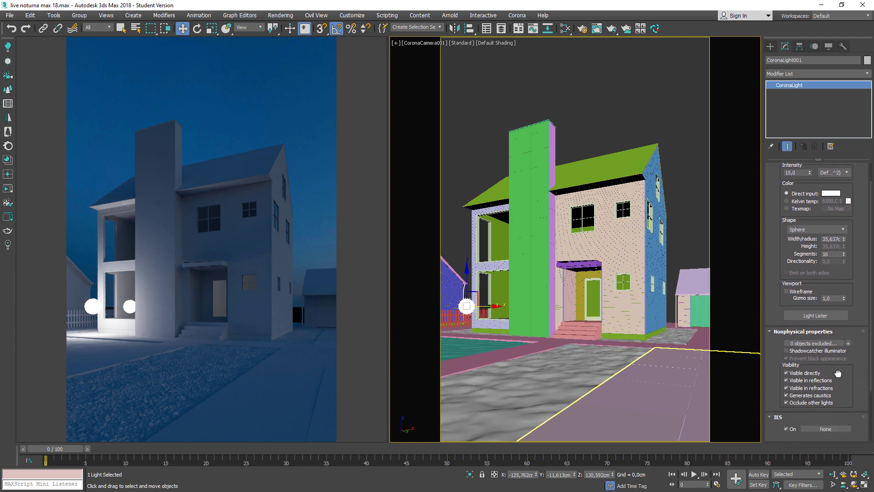
left_click(796, 373)
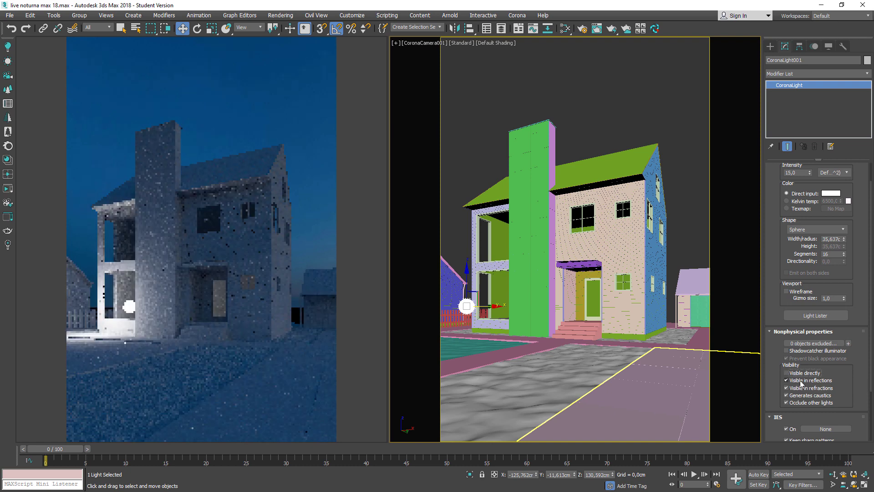
left_click(803, 380)
left_click(804, 388)
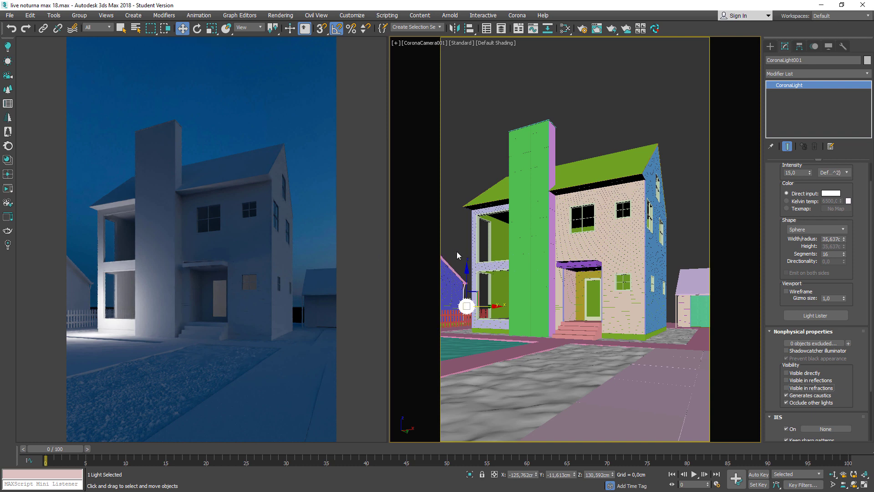
Move the light inside the house in the wireframe plan, to about X -77, Y 398 cm behind the porch window.
right_click(439, 296)
key("t")
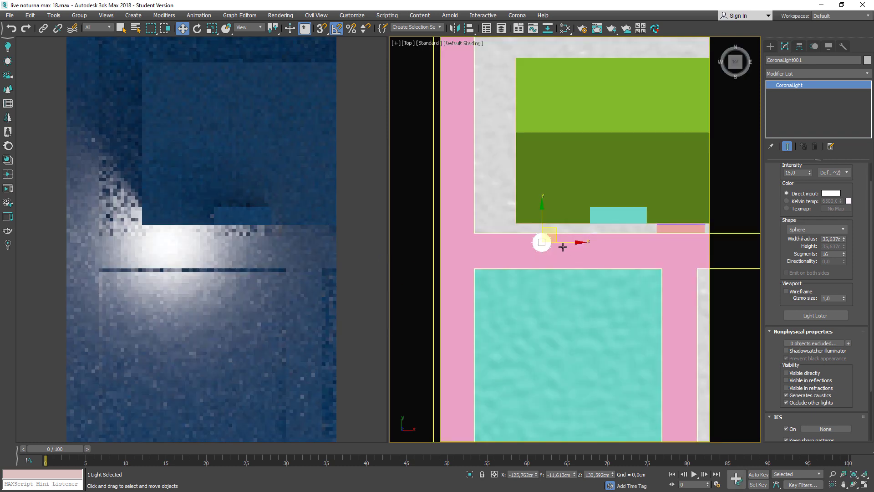
key("F3")
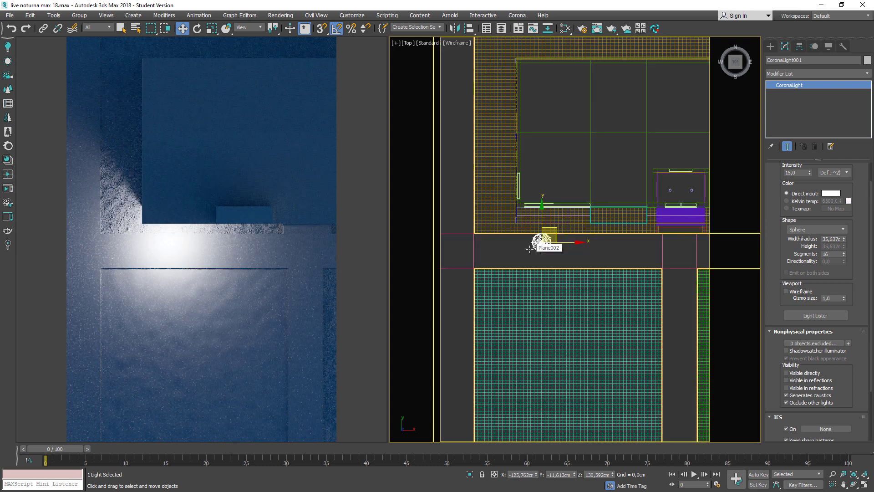
scroll(539, 247, "down", 3)
left_click_drag(543, 272, 553, 195)
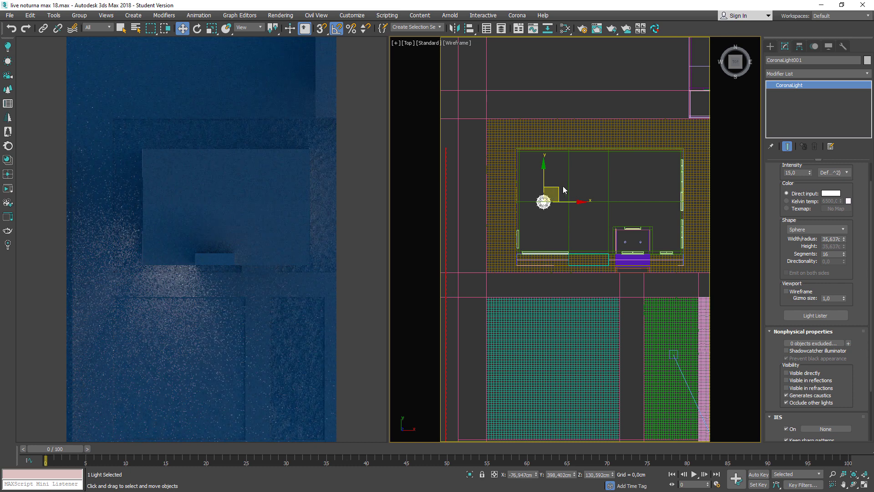
left_click(543, 203)
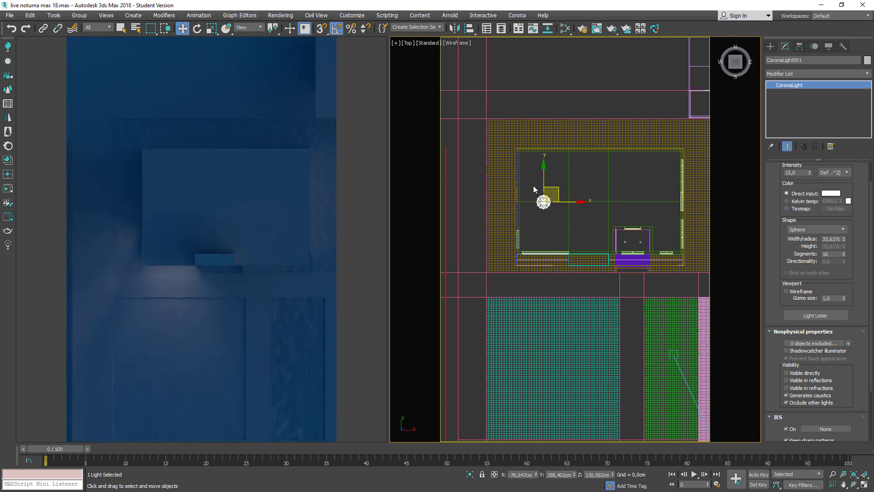
middle_click_drag(578, 199, 532, 213)
scroll(526, 255, "up", 2)
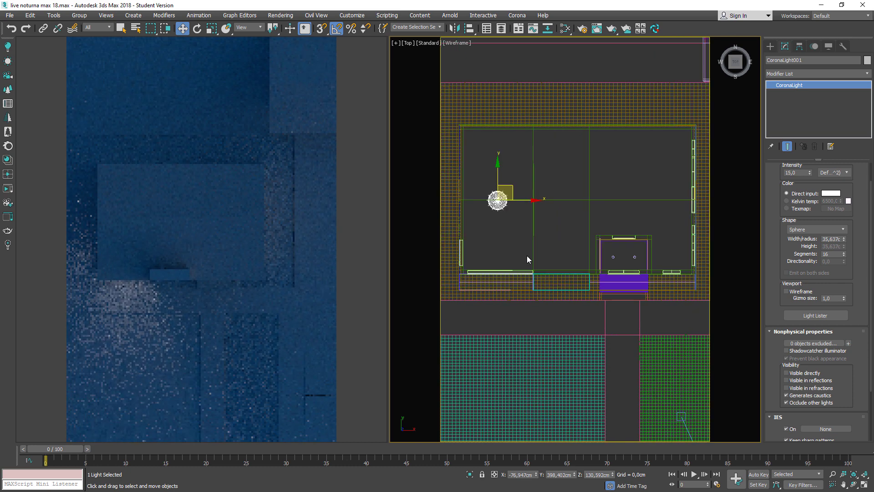
middle_click_drag(526, 256, 525, 283)
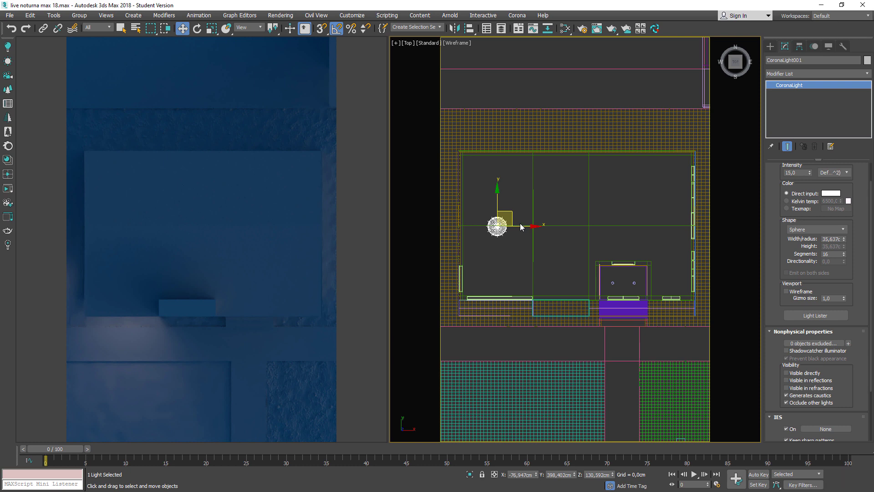
Raise the light to about 190 cm in the front view, centred in the ground-floor window, and return to the camera view.
key("f")
left_click_drag(554, 179, 557, 163)
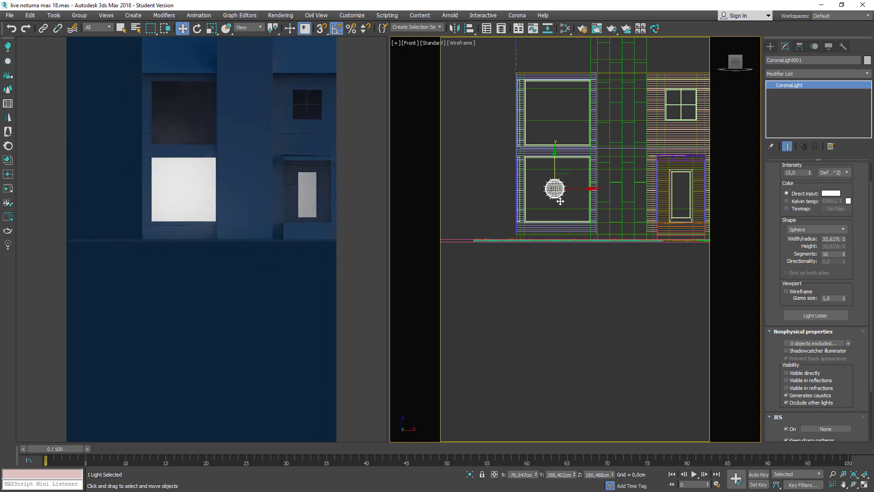
key("c")
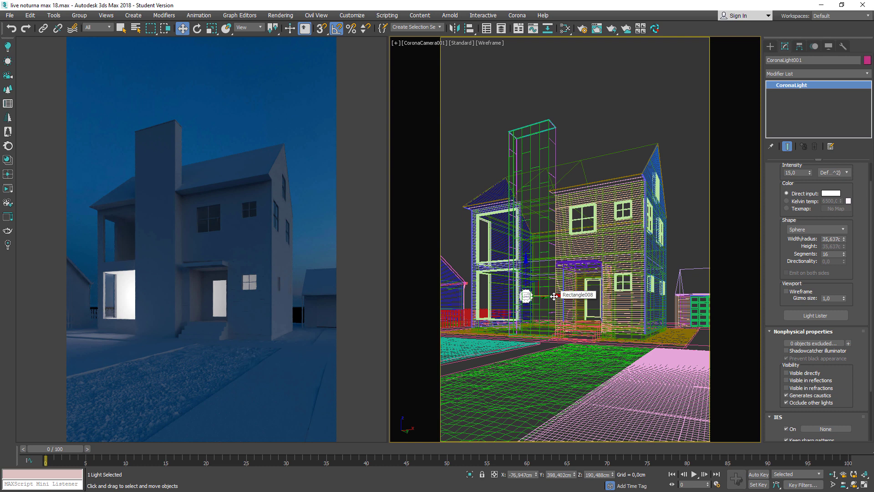
Clone the light as one instance along X to about 399 cm, between the front door and the small ground-floor window.
left_click_drag(556, 298, 632, 294)
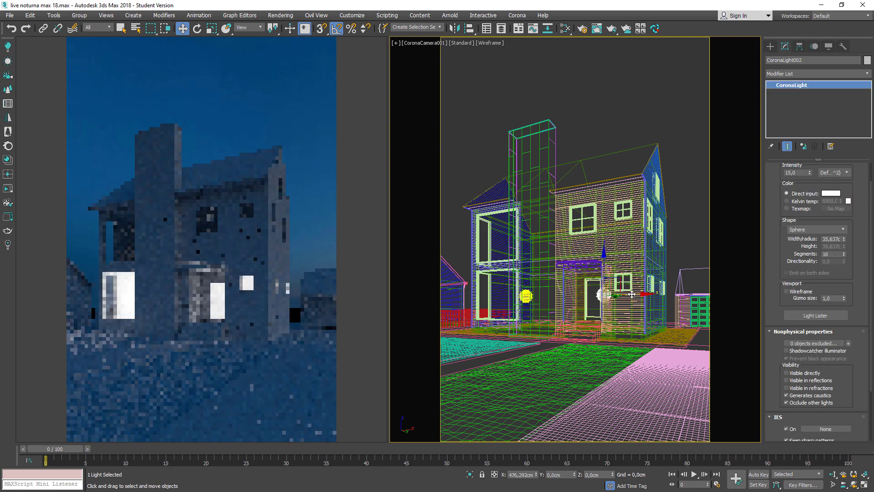
key("ctrl+v")
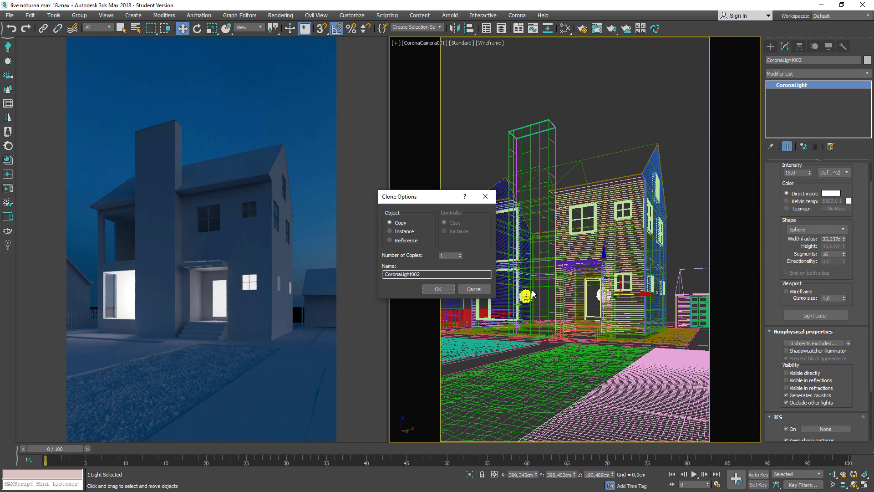
left_click(395, 232)
left_click(431, 289)
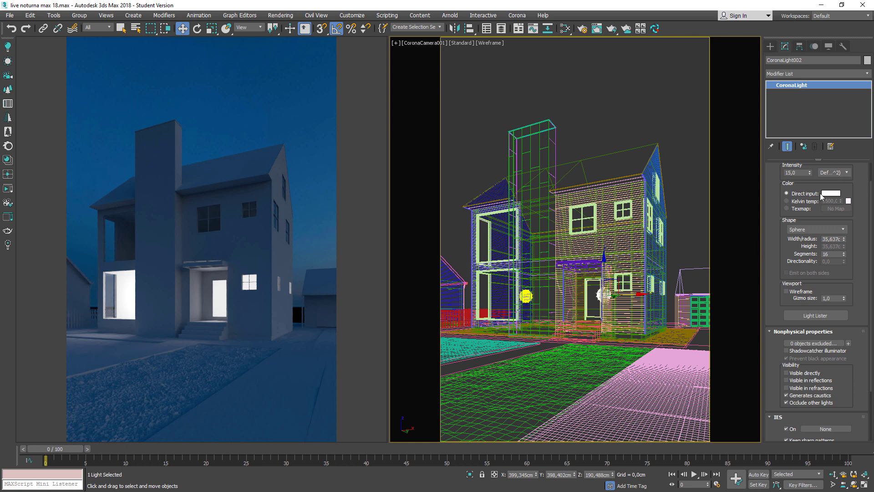
Set the sphere light's radius to 20 cm and its intensity to 16.
scroll(804, 223, "up", 2)
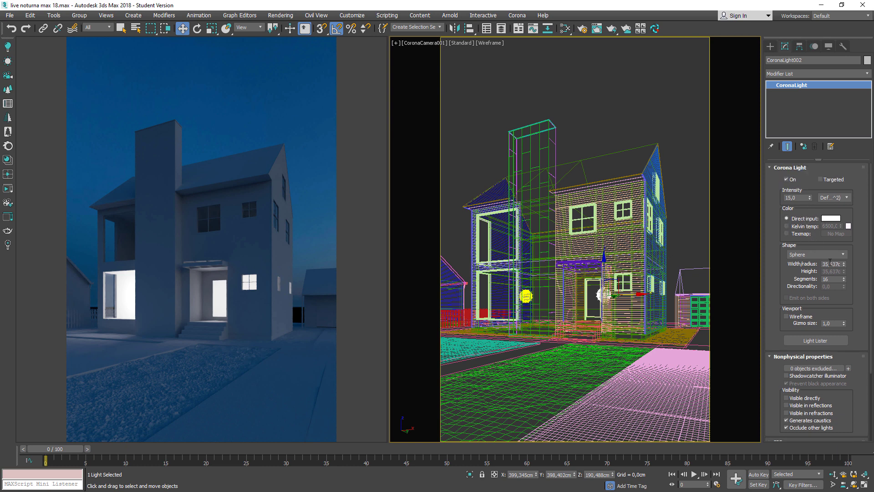
double_click(829, 264)
type("20")
key("Return")
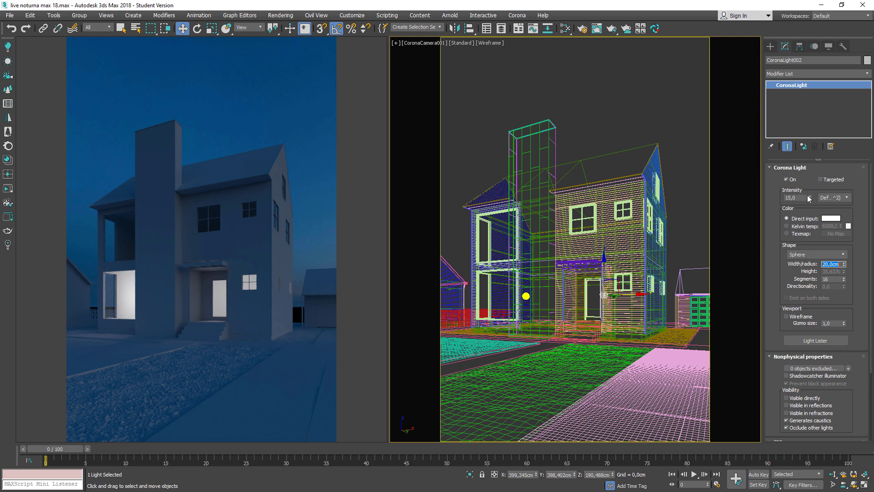
double_click(791, 199)
type("16")
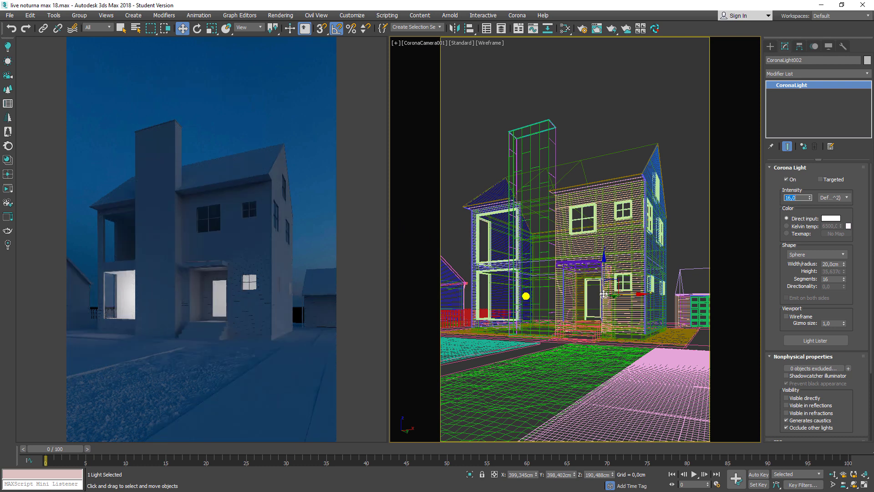
Restrict object selection to lights only and select both interior lights.
left_click(526, 295)
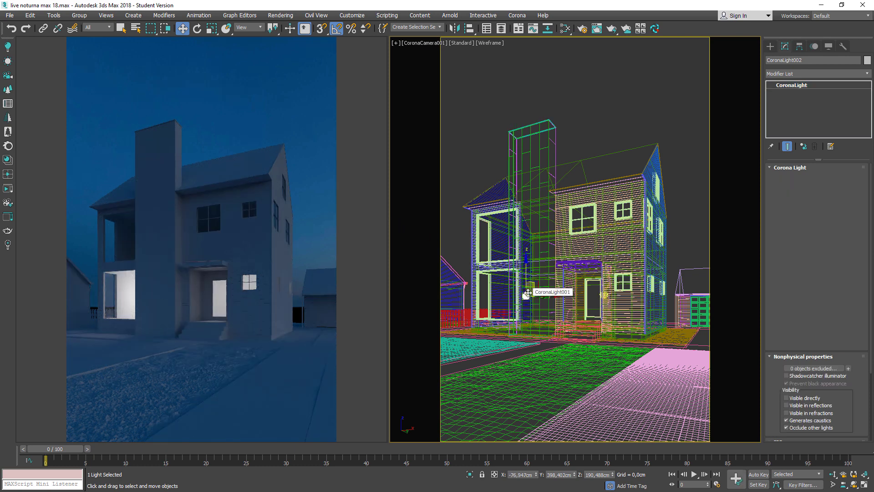
left_click(605, 295)
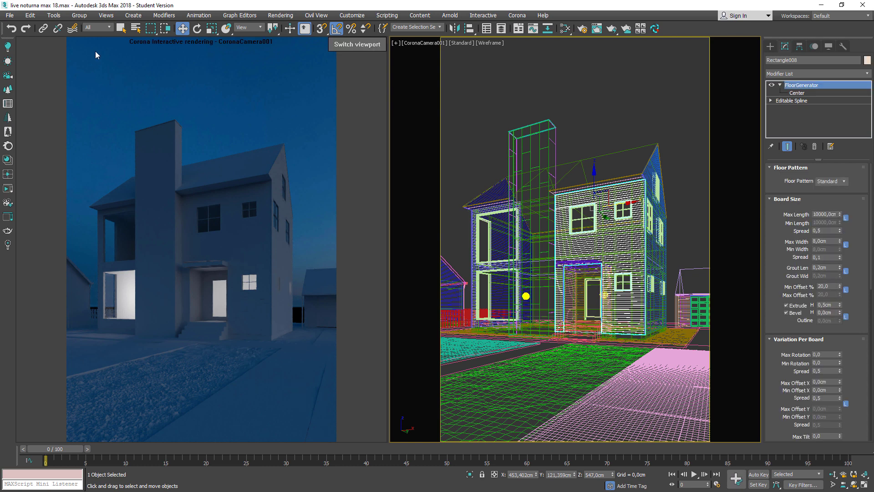
left_click(94, 27)
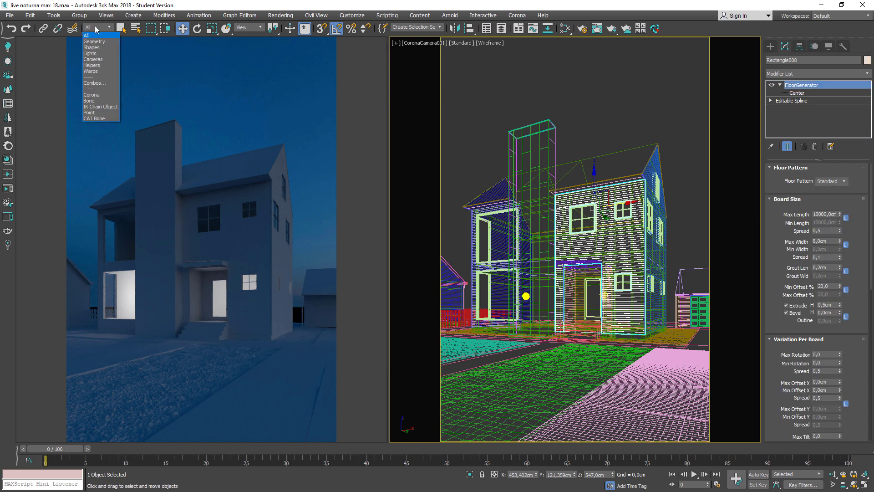
left_click(89, 53)
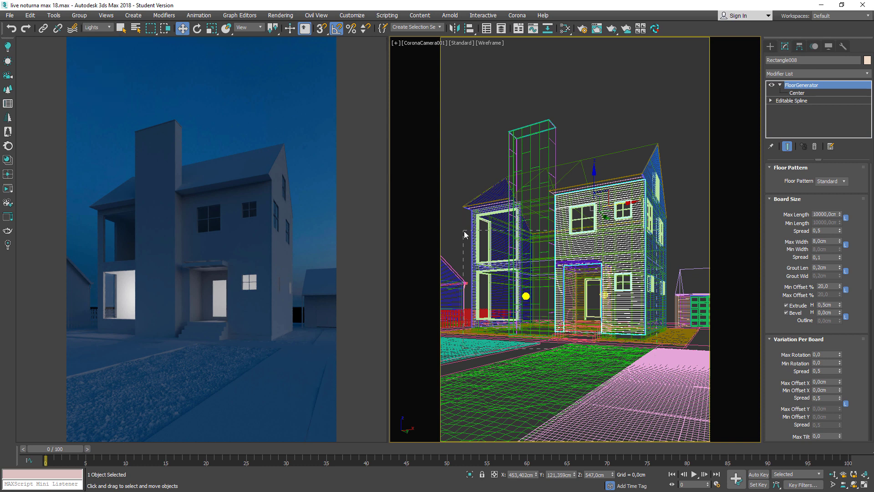
key("ctrl+a")
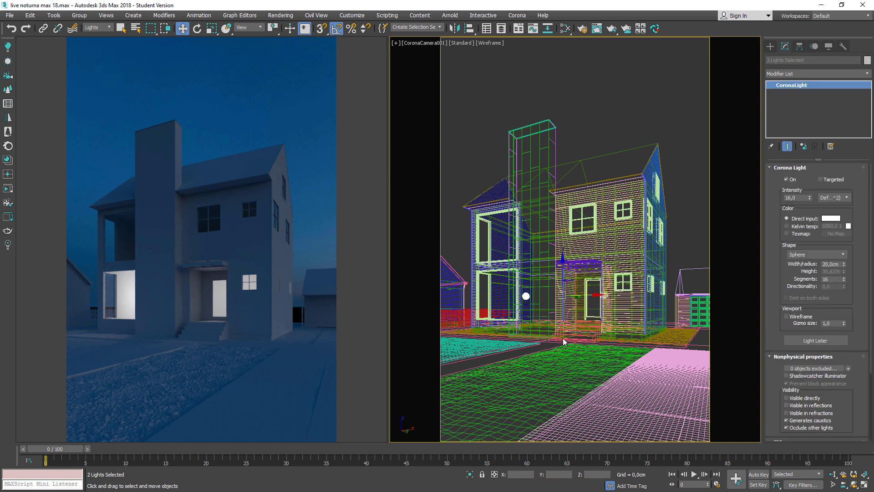
Move the light behind the porch window along X to about -111 cm.
left_click(527, 296)
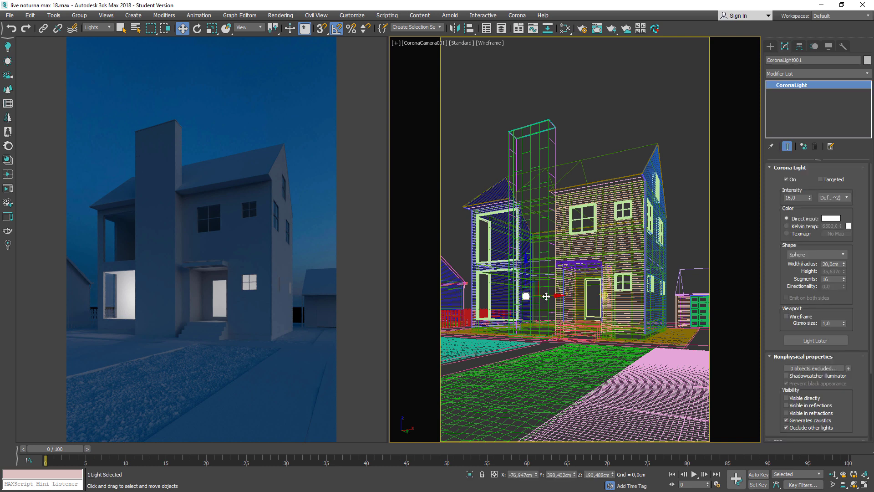
left_click_drag(544, 296, 543, 296)
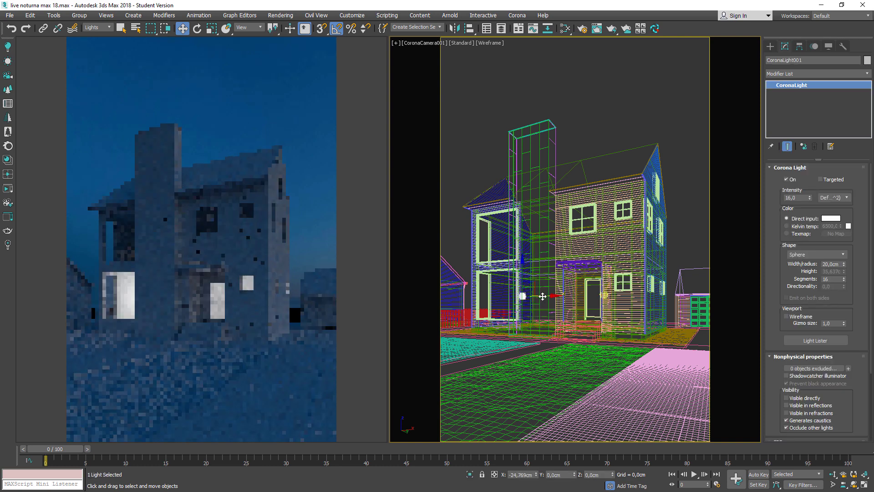
left_click_drag(542, 297, 541, 296)
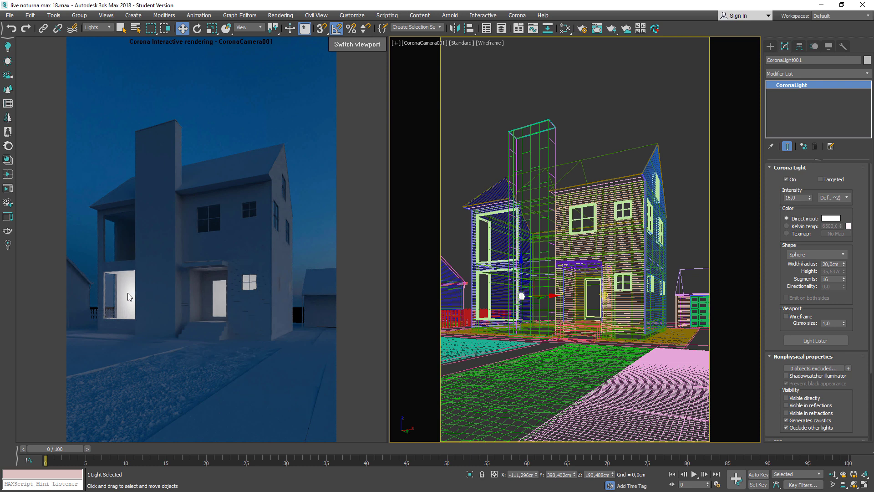
Move the other light behind the small ground-floor window, to about X 504 cm and Z 222 cm.
left_click(603, 294)
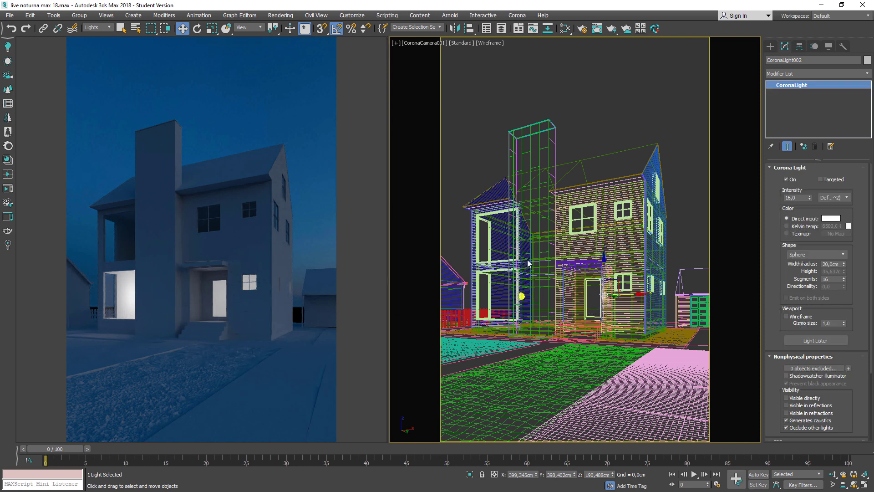
left_click_drag(630, 294, 628, 266)
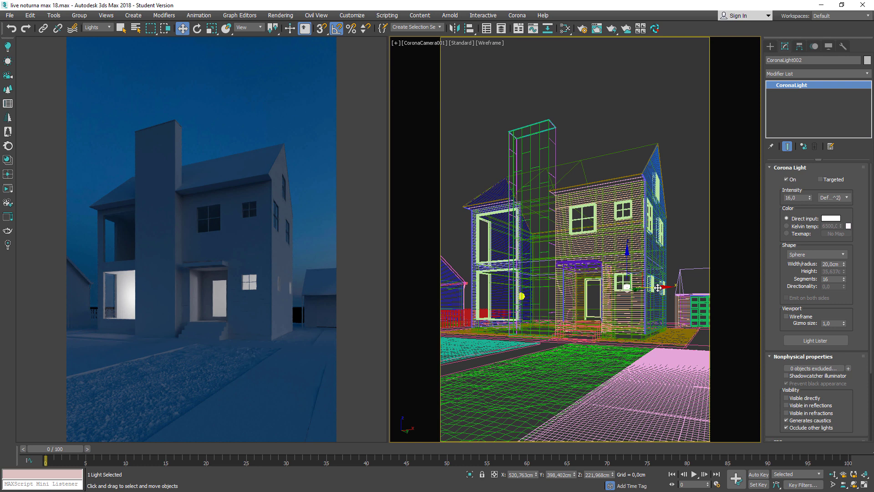
left_click_drag(660, 287, 656, 287)
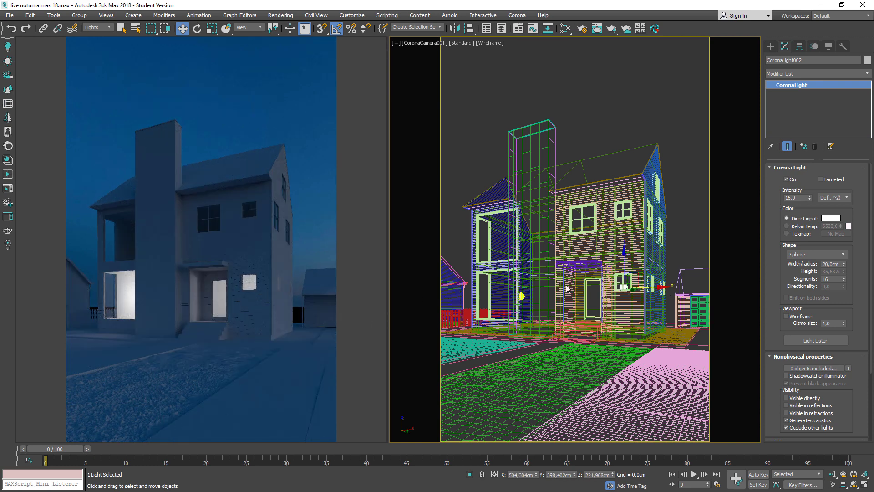
Clone both ground-floor lights as instances about 325 cm straight up to the upper floor.
left_click_drag(500, 318, 706, 243)
left_click_drag(574, 267, 575, 208, "shift")
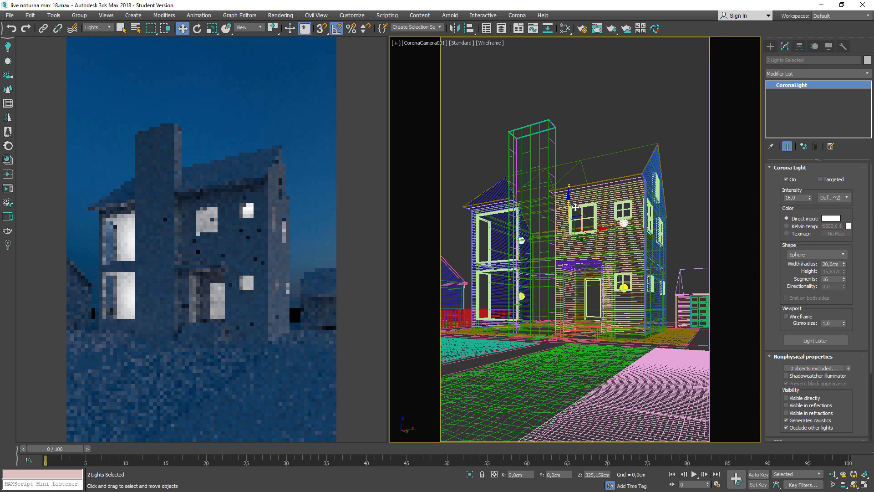
left_click(439, 289)
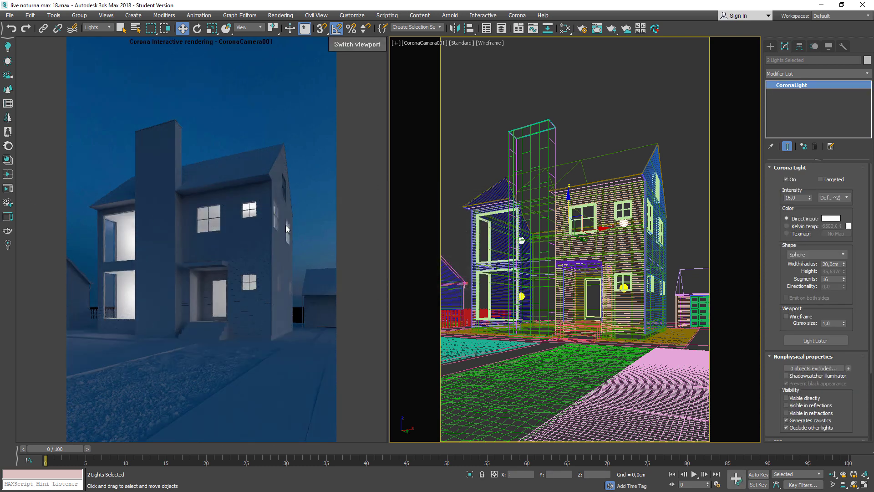
Reposition the upper lights to about X 401, Z 518 cm between the upper windows and X -54, Z 516 cm by the chimney, and deselect.
left_click(623, 223)
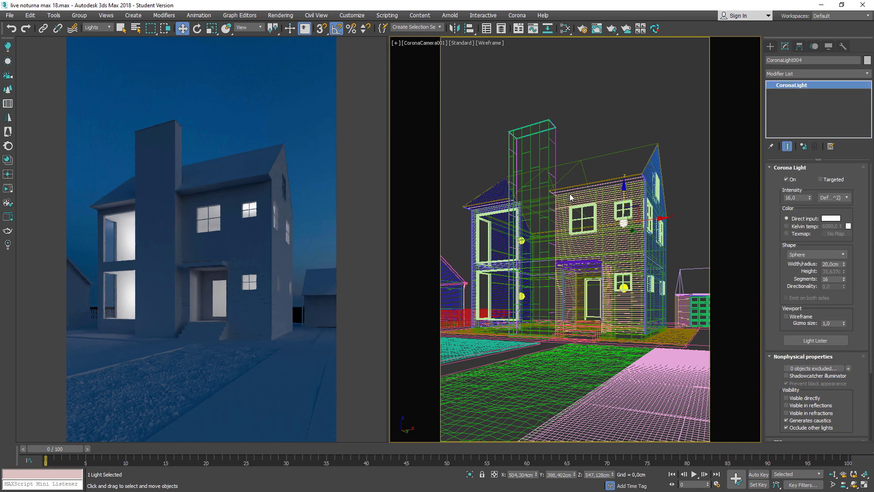
left_click_drag(623, 195, 630, 224)
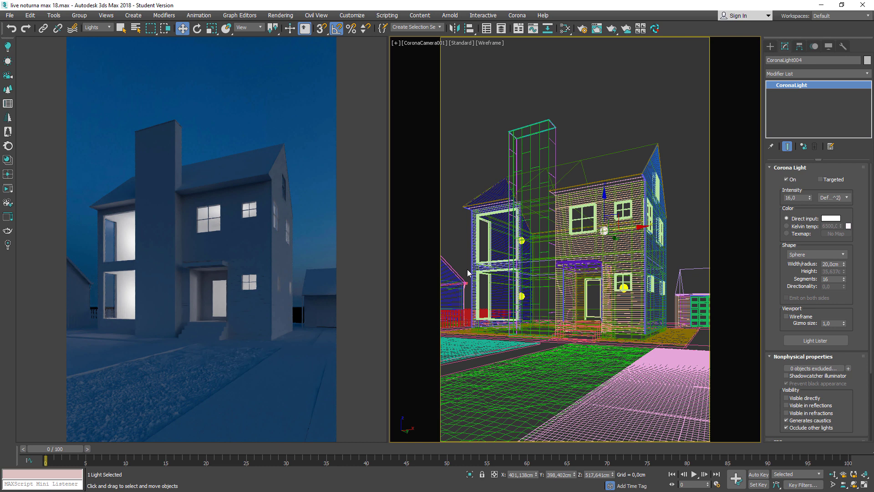
left_click(523, 240)
left_click_drag(540, 240, 548, 239)
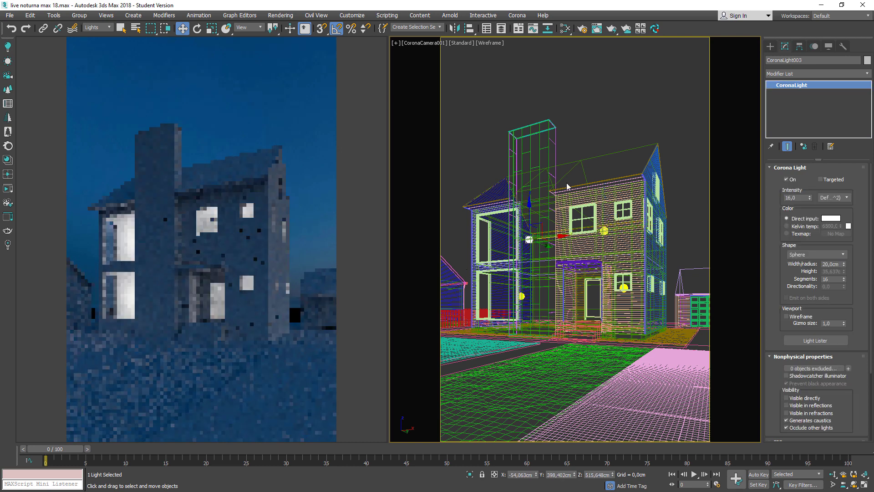
left_click(583, 150)
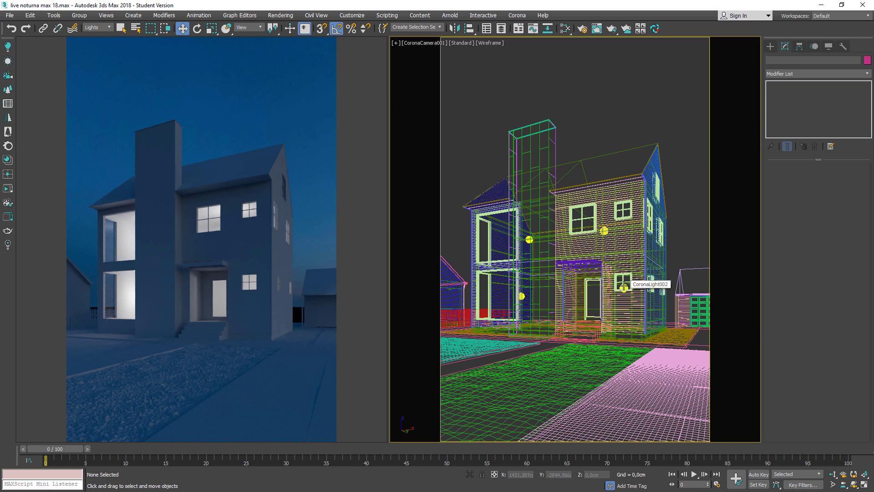
Switch the instanced lights' colour from direct input to Kelvin temperature and clear the selection.
left_click(623, 287)
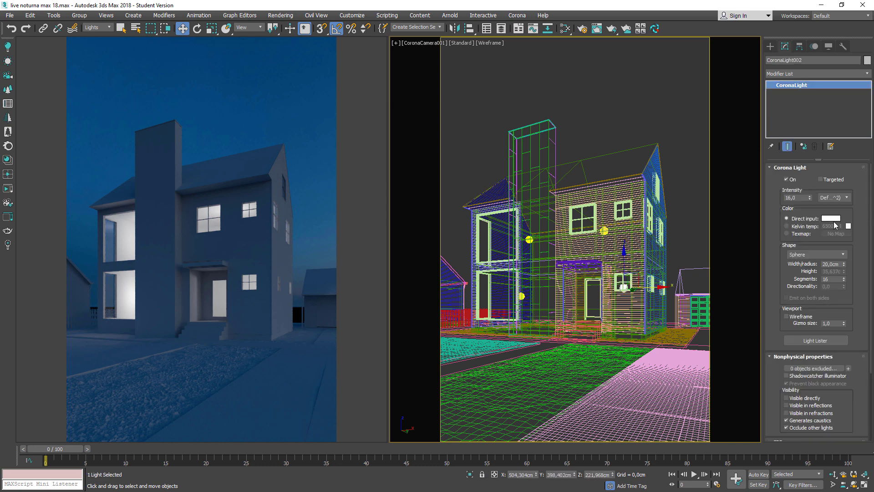
left_click(833, 218)
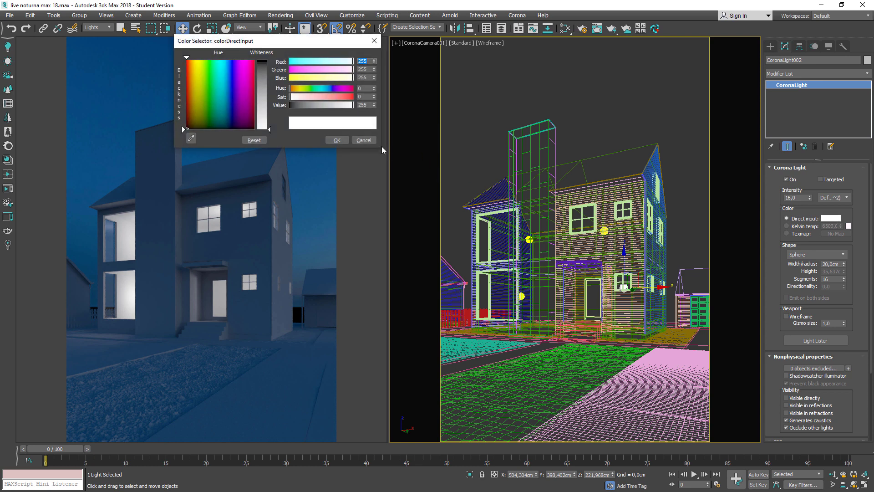
left_click(365, 141)
left_click(808, 228)
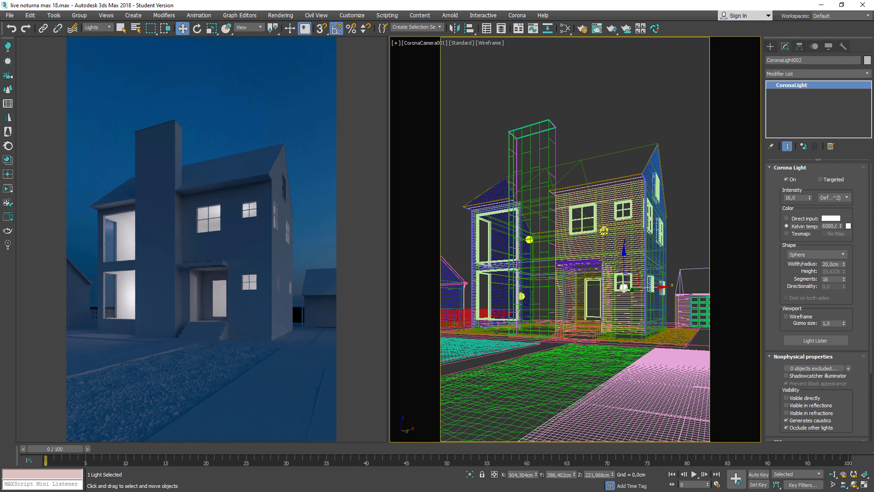
left_click(682, 218)
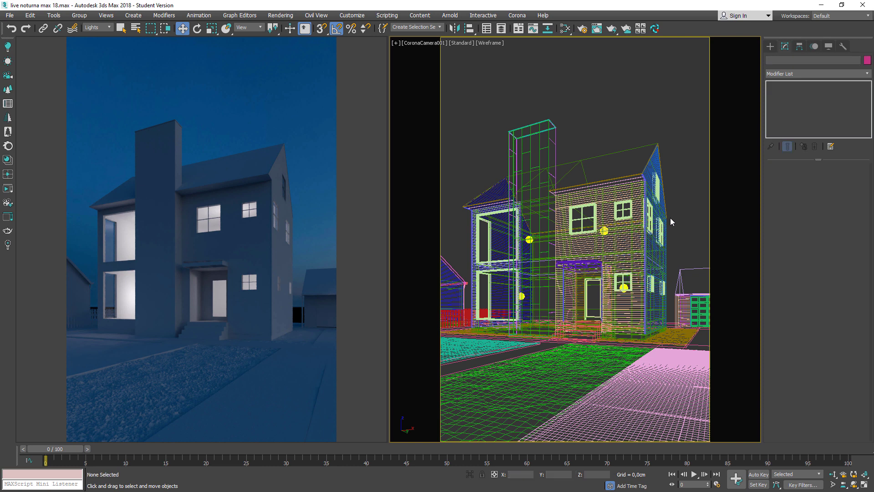
Open the Corona Lister, move it clear of the render, and view its scatter list before returning to the lights list.
left_click(8, 104)
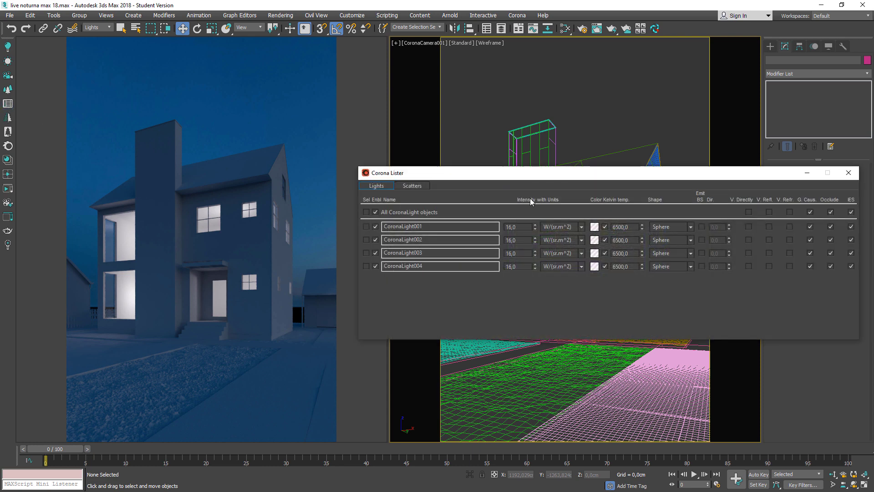
left_click_drag(540, 164, 603, 115)
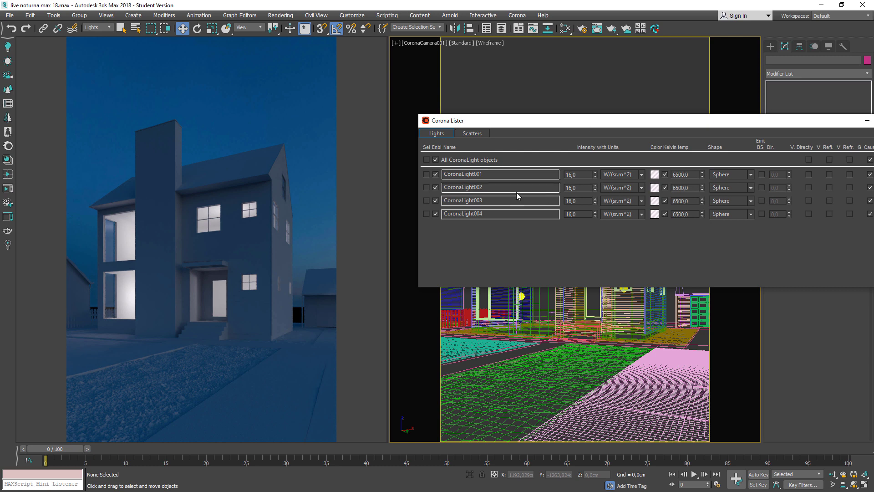
left_click(471, 133)
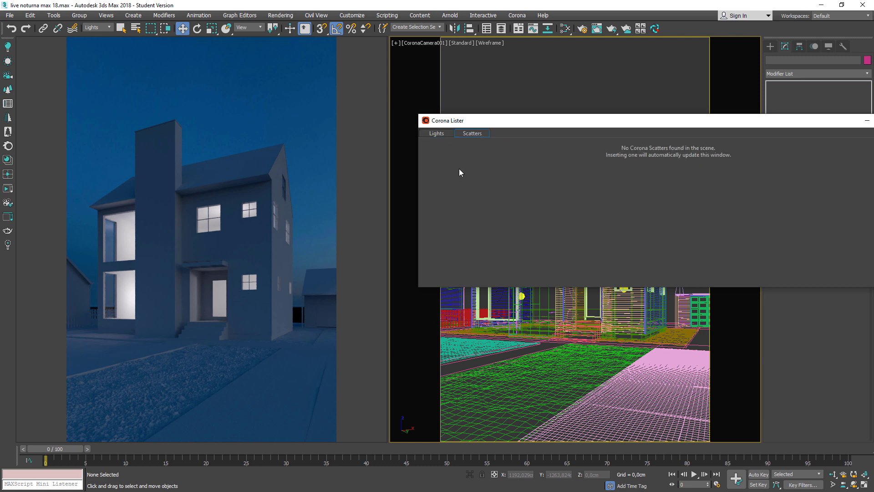
left_click(445, 134)
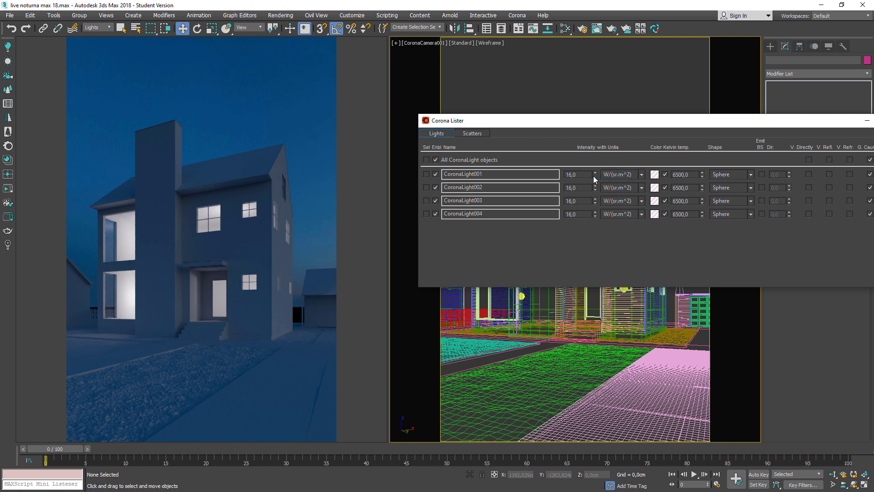
Try a slightly lower intensity on the first listed light and set it back to 16.
mouse_move(595, 174)
left_mouse_down()
mouse_move(596, 210)
mouse_move(598, 163)
mouse_move(588, 222)
mouse_move(586, 174)
left_mouse_up()
double_click(574, 174)
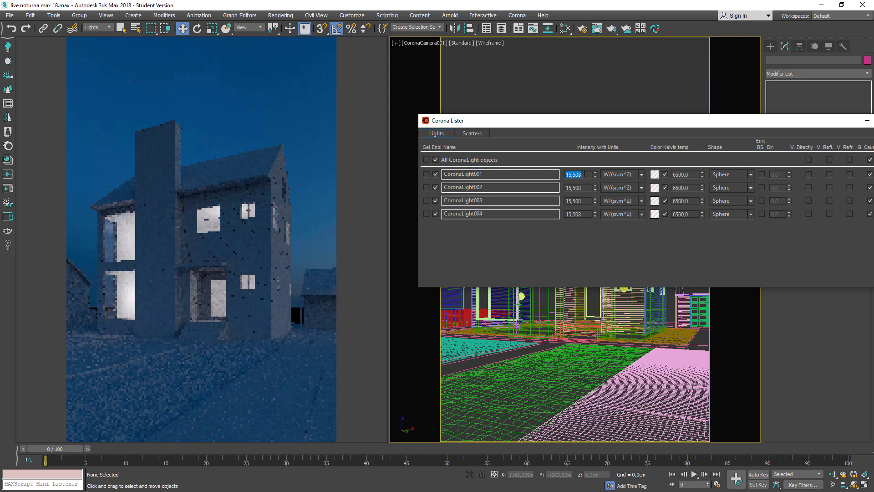
type("16")
key("Return")
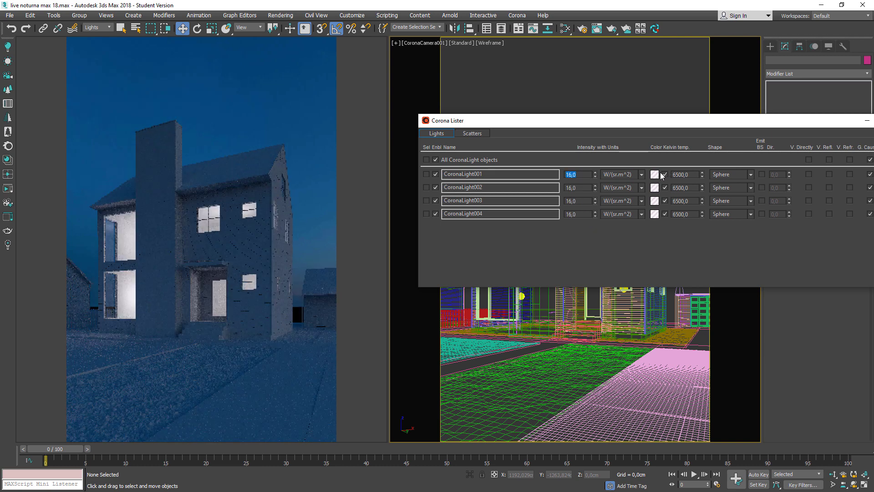
Try switching the listed lights to direct colour and return them to Kelvin temperature.
left_click(665, 174)
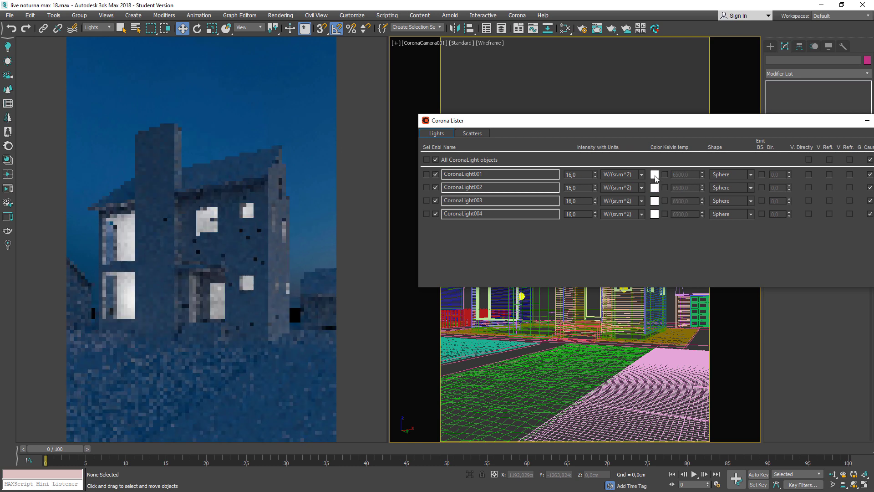
left_click(655, 174)
left_click(694, 279)
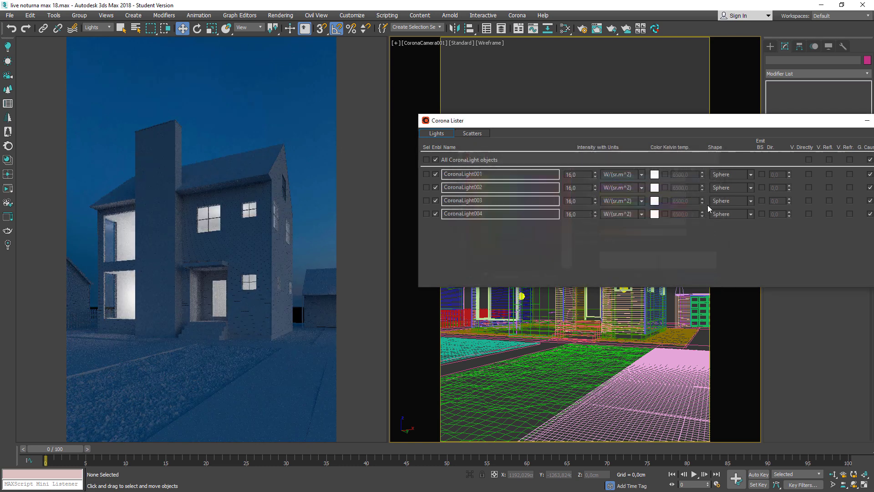
left_click(665, 174)
Set the instanced lights' colour temperature to 3200 K, and toggle the first light off and on.
double_click(679, 174)
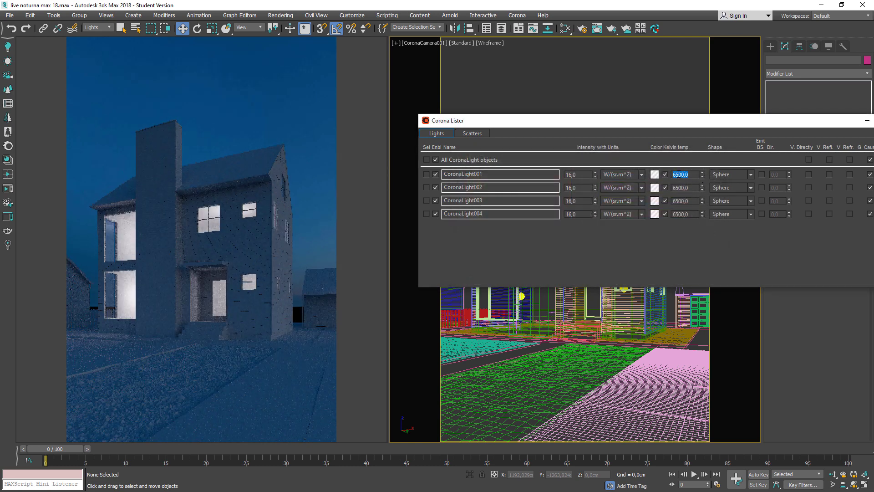
type("3200")
key("Return")
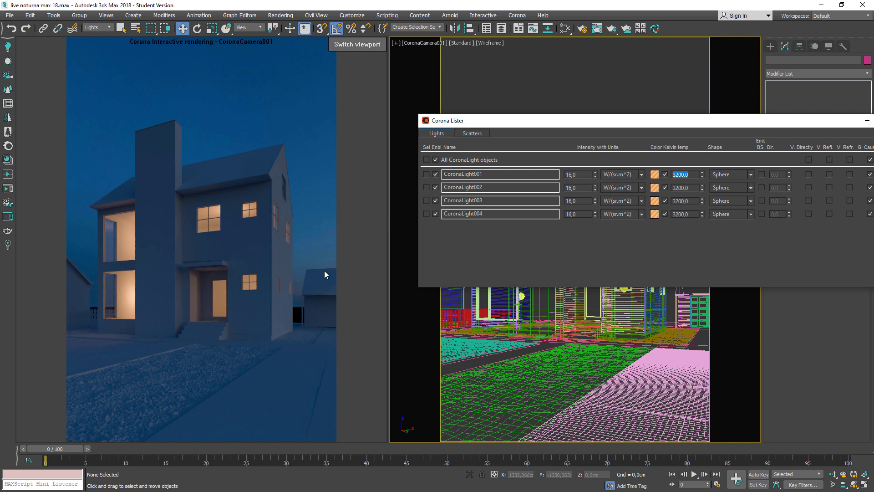
left_click(435, 175)
left_click(435, 175)
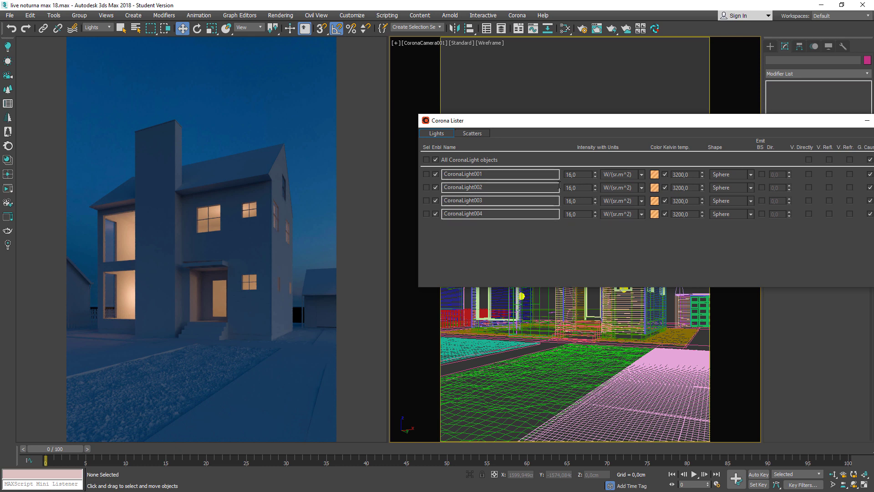
Switch the listed lights from Kelvin temperature to direct white colour and close the Corona Lister.
left_click(665, 174)
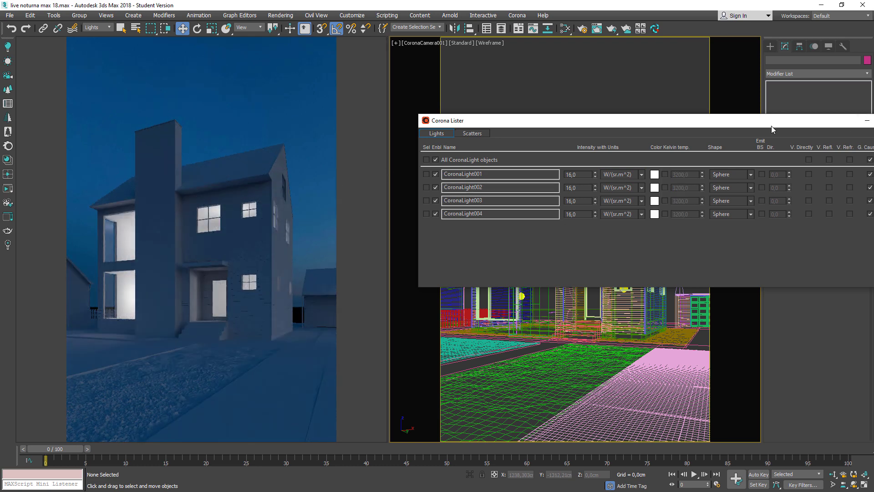
left_click_drag(772, 129, 658, 129)
left_click(793, 121)
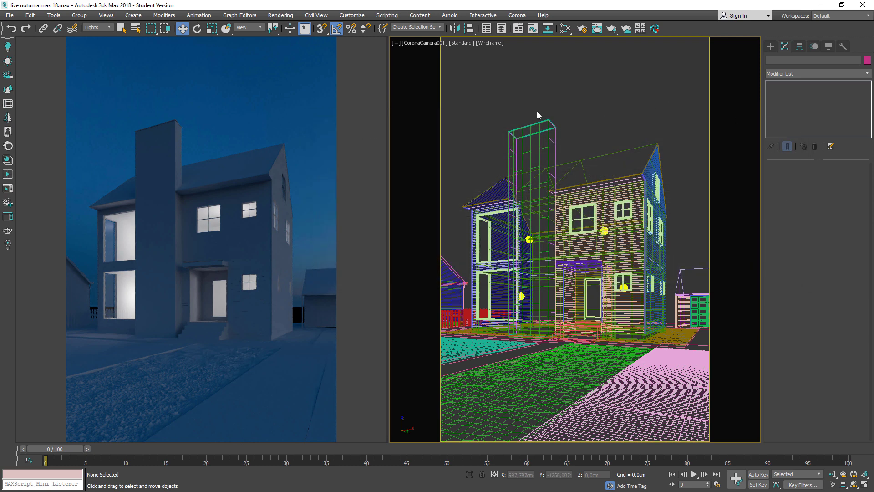
Open the Corona scene settings in Render Setup and stop the interactive rendering.
left_click(280, 15)
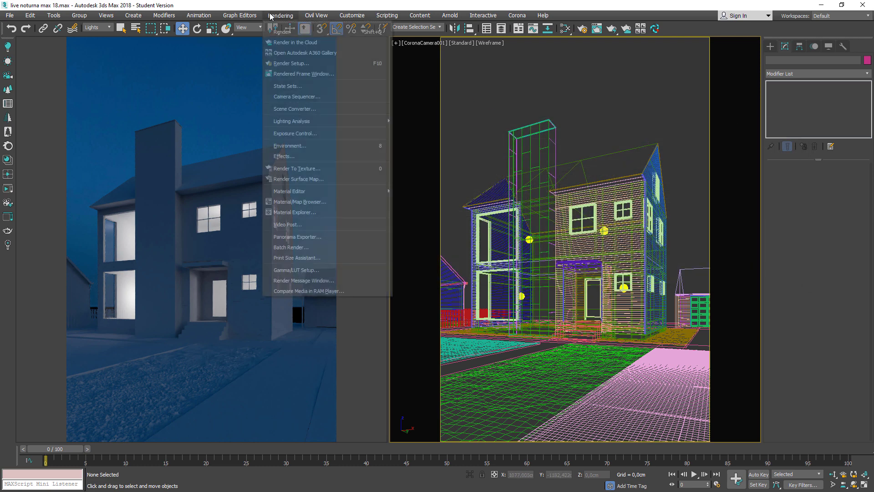
left_click(283, 63)
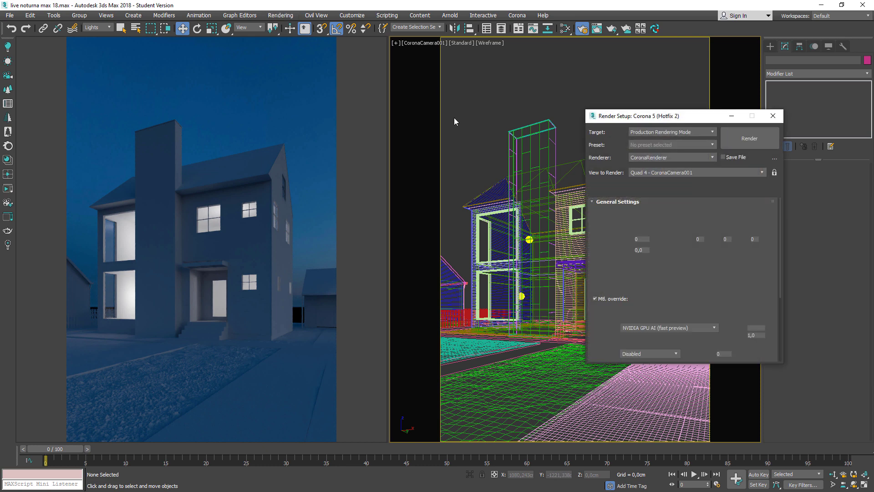
scroll(642, 220, "down", 1)
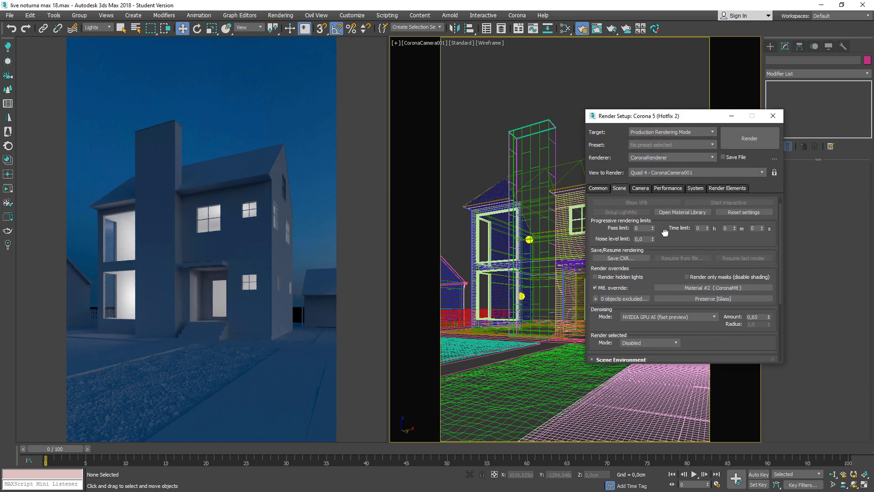
right_click(359, 164)
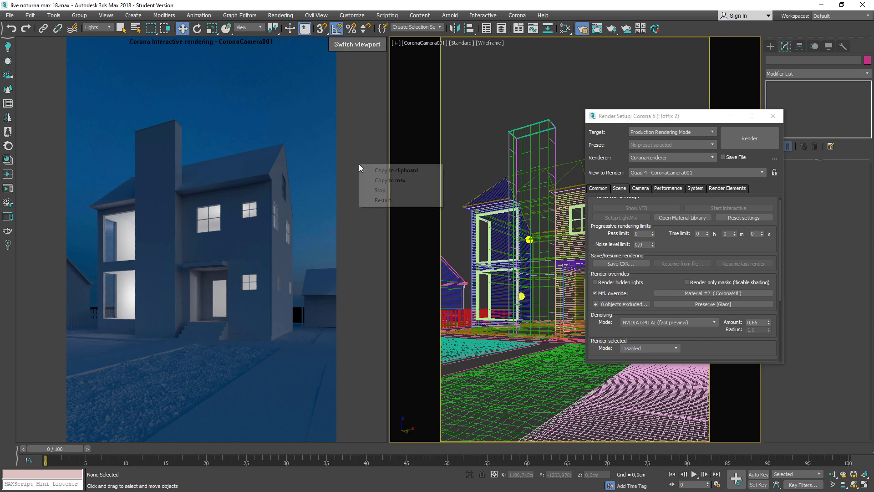
left_click(379, 189)
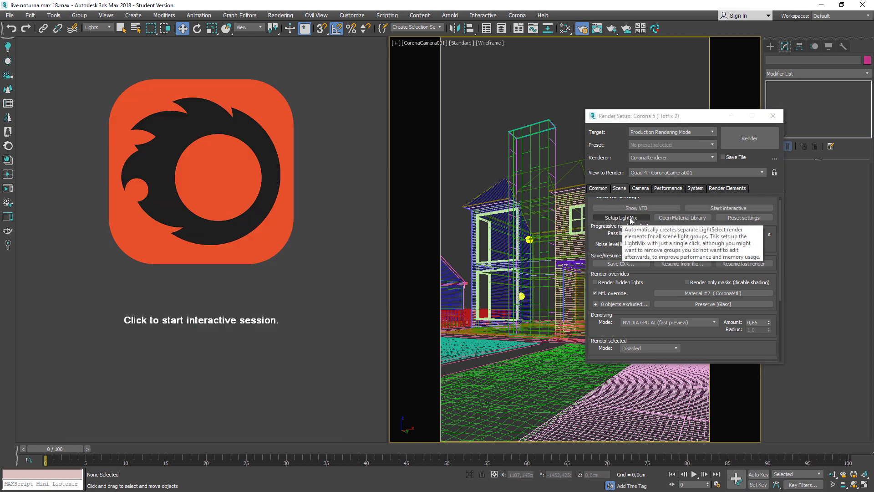
Generate an Interactive LightMix with layers separated by instanced lights and included in denoising, and stop its render.
left_click(631, 219)
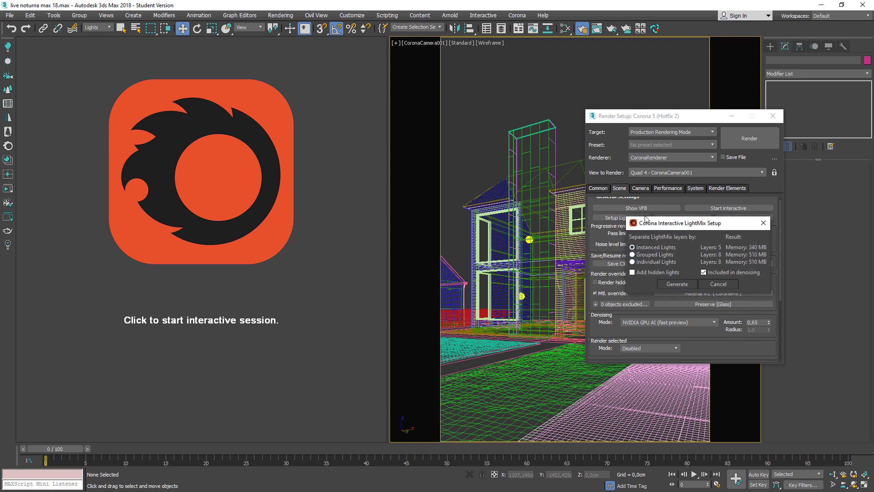
left_click(669, 285)
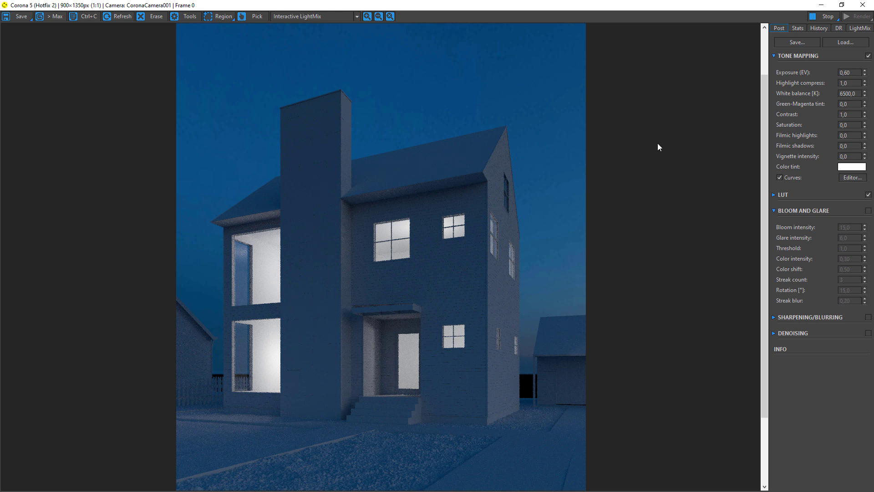
left_click(824, 16)
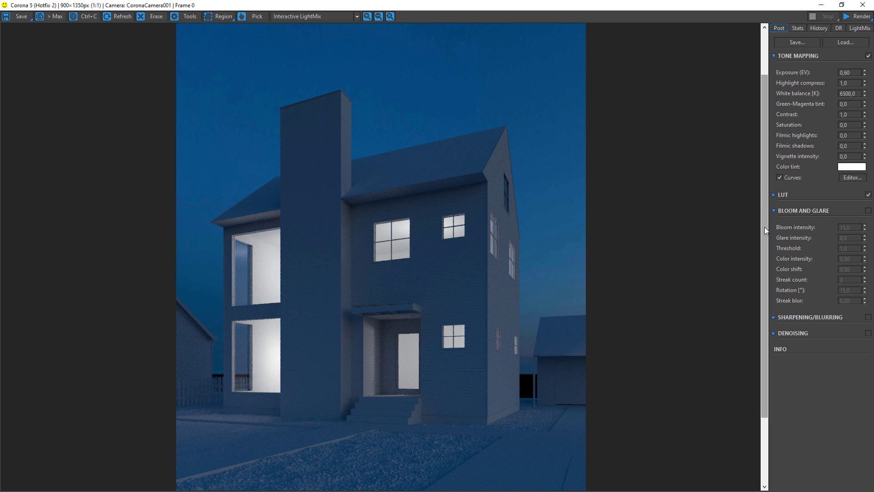
left_click_drag(763, 227, 763, 233)
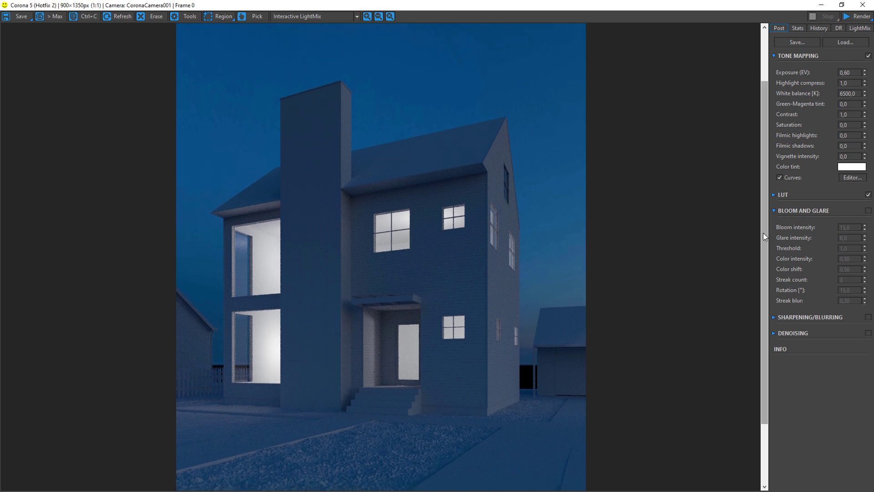
Open the LightMix controls and check the CoronaLight001 layer's contribution by toggling it off and on.
left_click(855, 29)
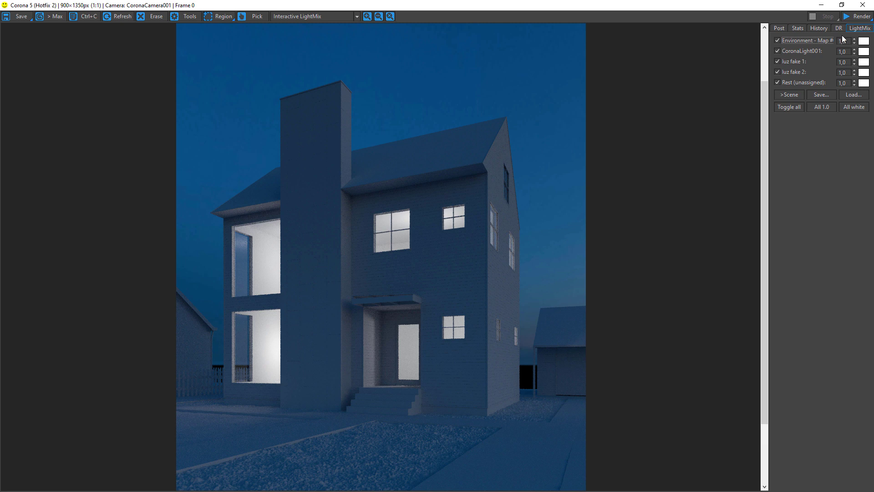
left_click(777, 51)
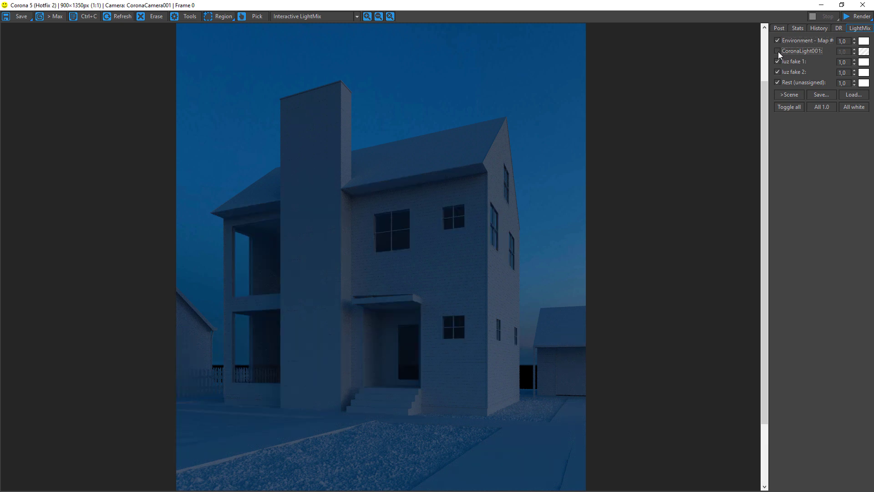
left_click(777, 51)
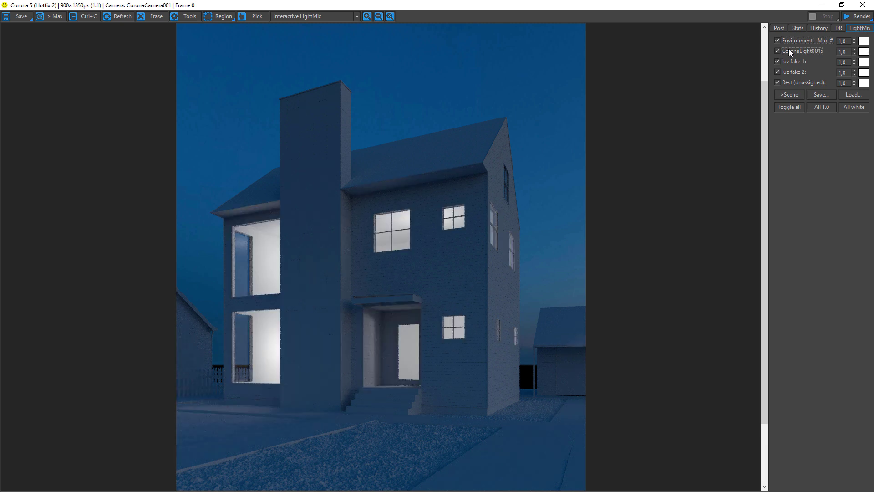
Set the CoronaLight001 LightMix layer's colour temperature to 3200 K.
left_click(863, 52)
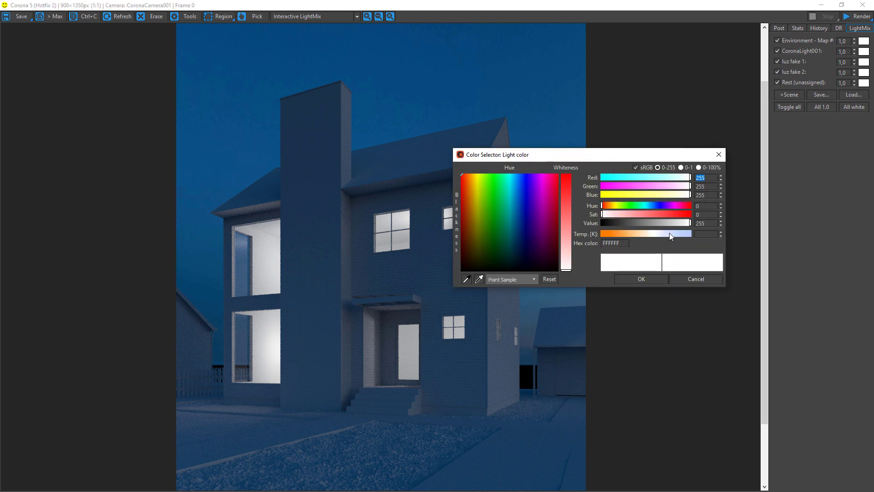
left_click(622, 233)
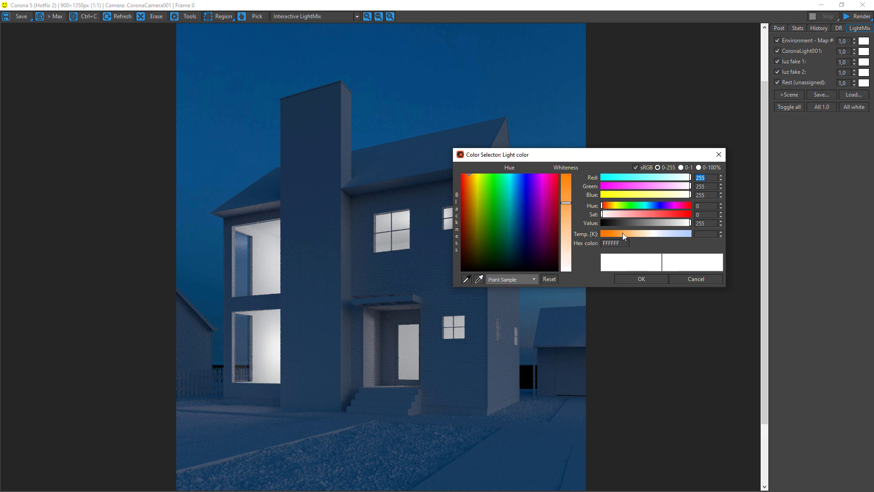
double_click(704, 234)
type("3200")
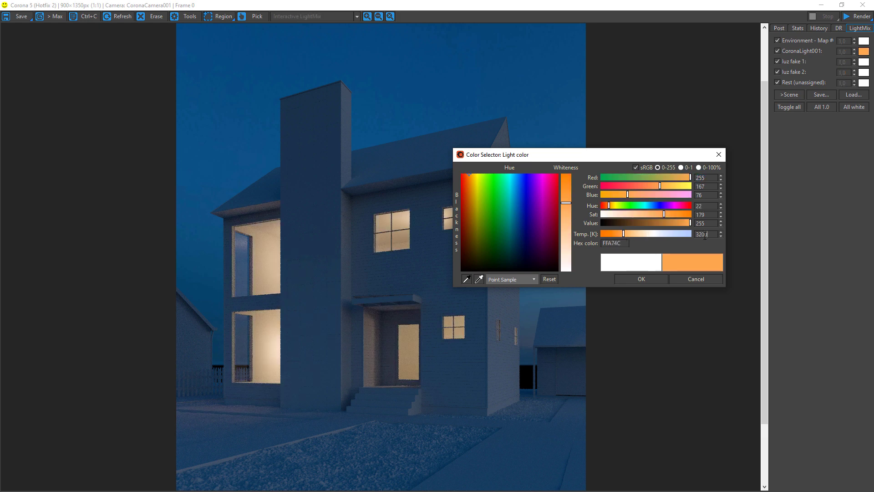
left_click(638, 277)
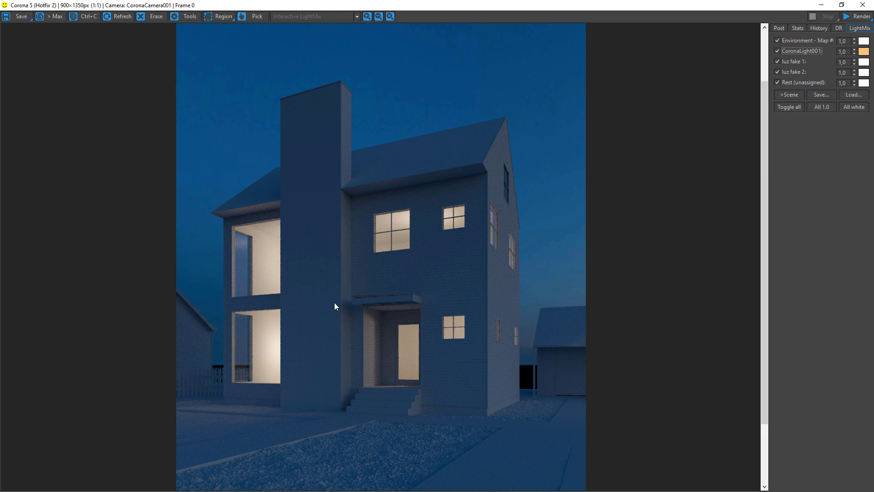
Warm the CoronaLight001 LightMix layer's colour to about 2408 K and reduce its colour value to 218.
left_click(861, 52)
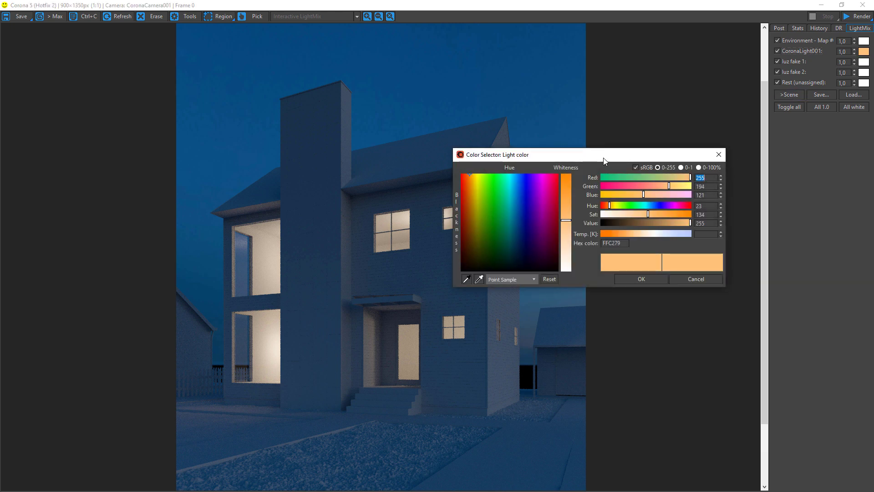
left_click_drag(604, 159, 662, 146)
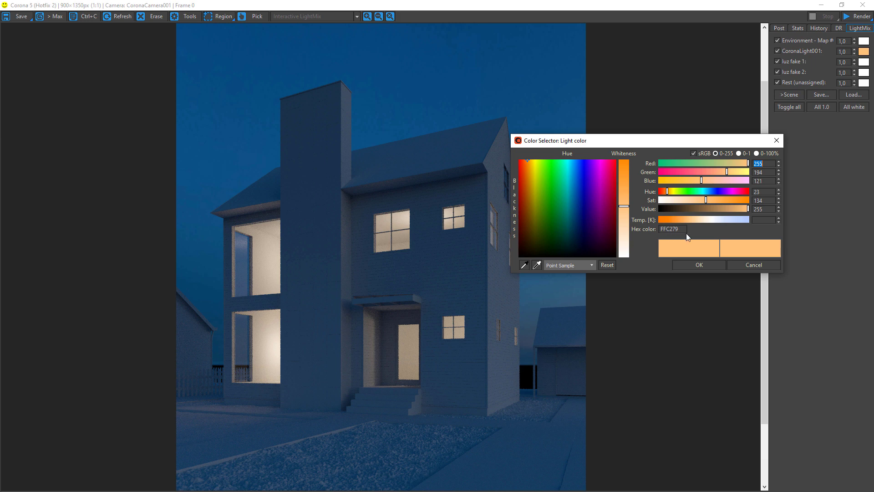
left_click(680, 220)
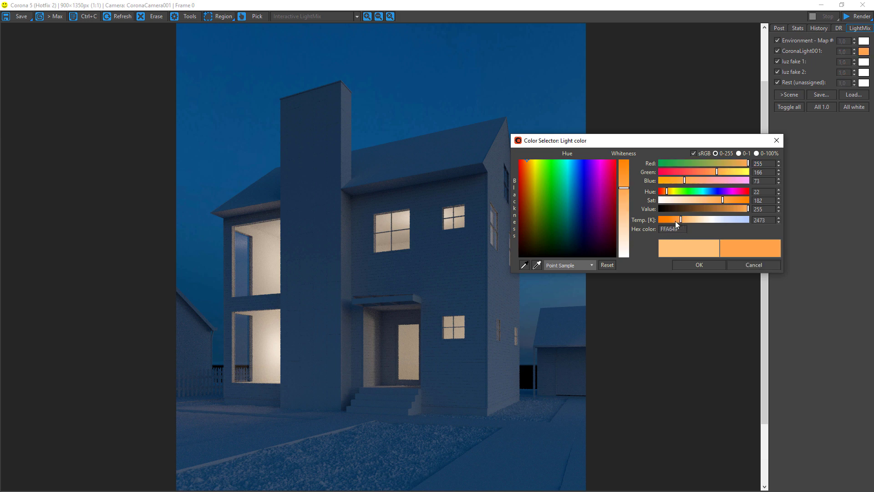
left_click(675, 220)
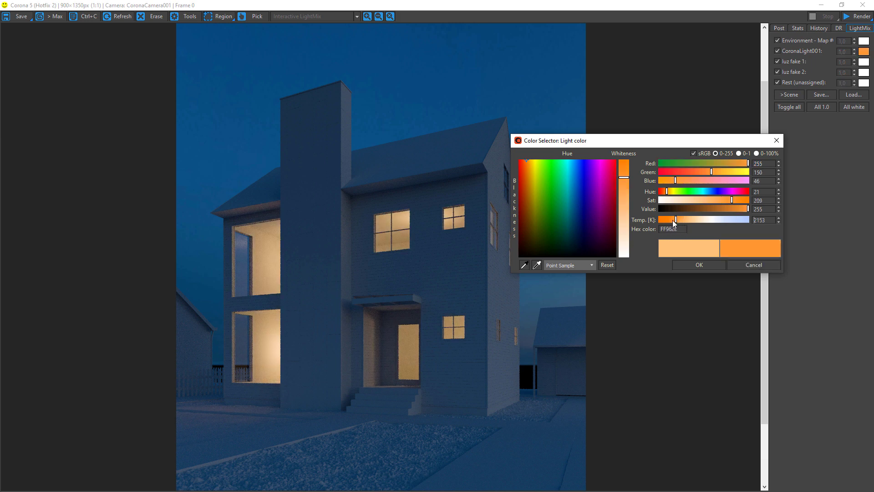
left_click(679, 220)
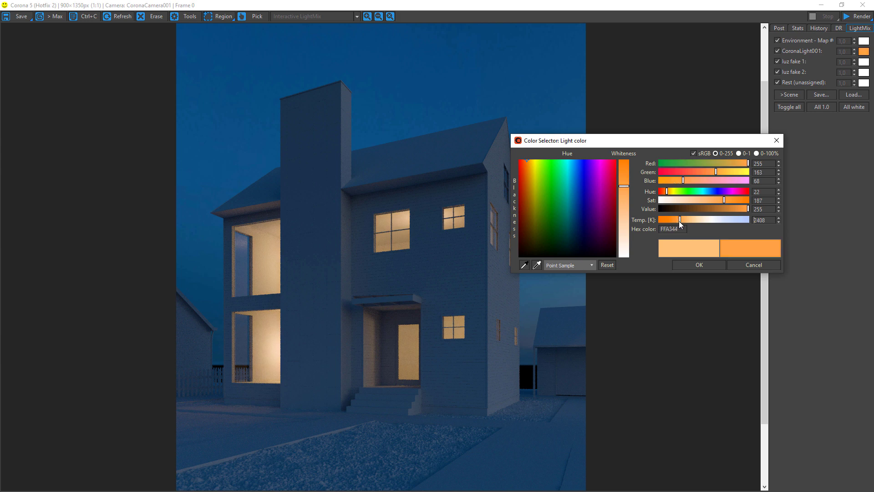
left_click(743, 209)
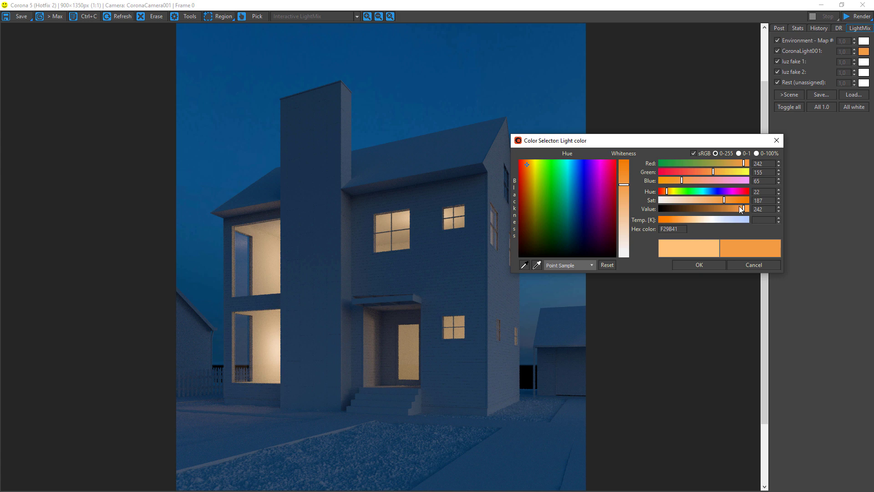
left_click(739, 207)
left_click(735, 206)
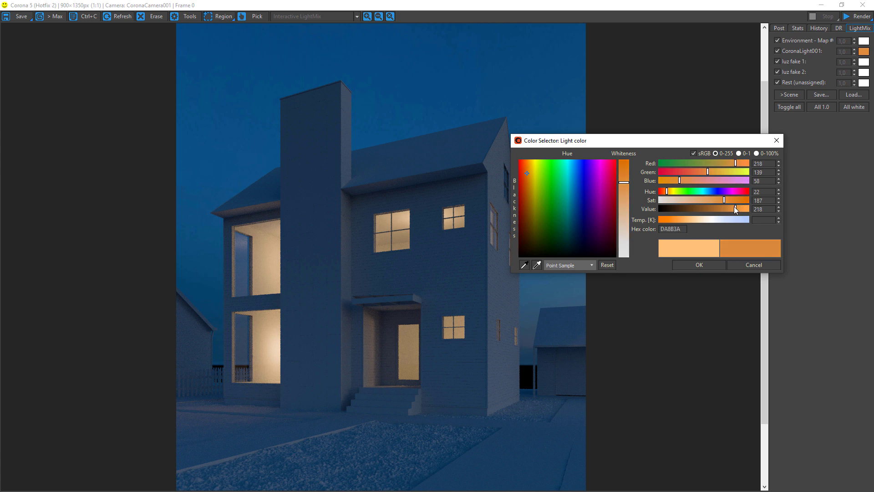
left_click(691, 264)
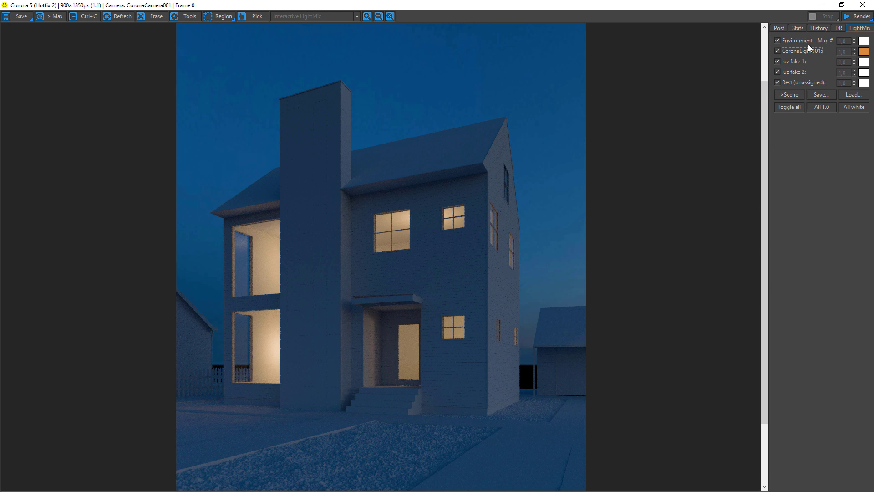
Compare the environment and CoronaLight001 contributions by disabling each LightMix layer in turn, and re-enable both.
left_click(778, 50)
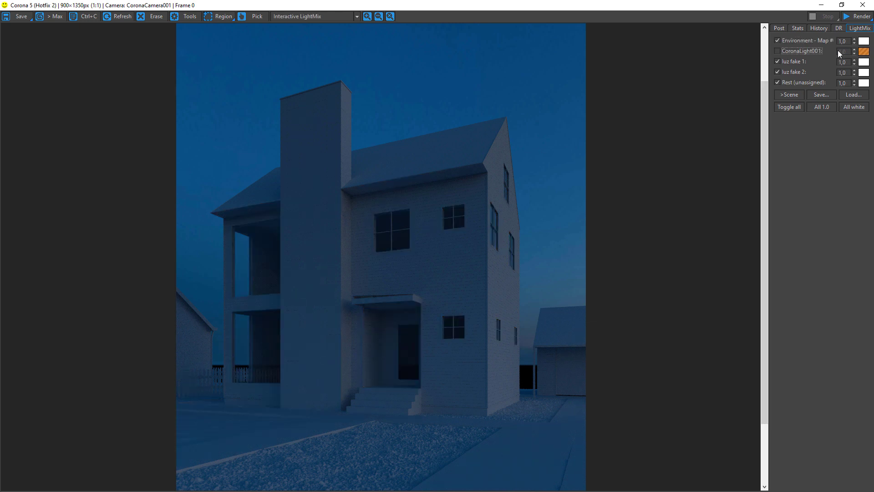
left_click(777, 41)
left_click(777, 50)
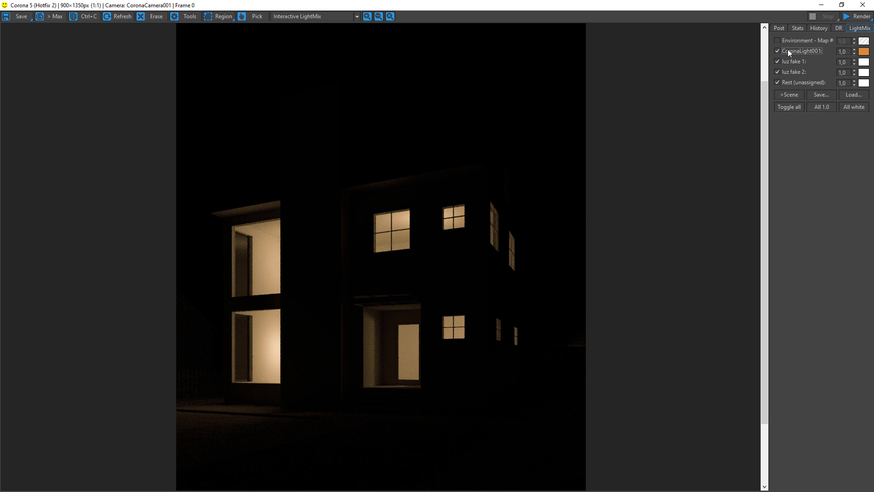
left_click(777, 40)
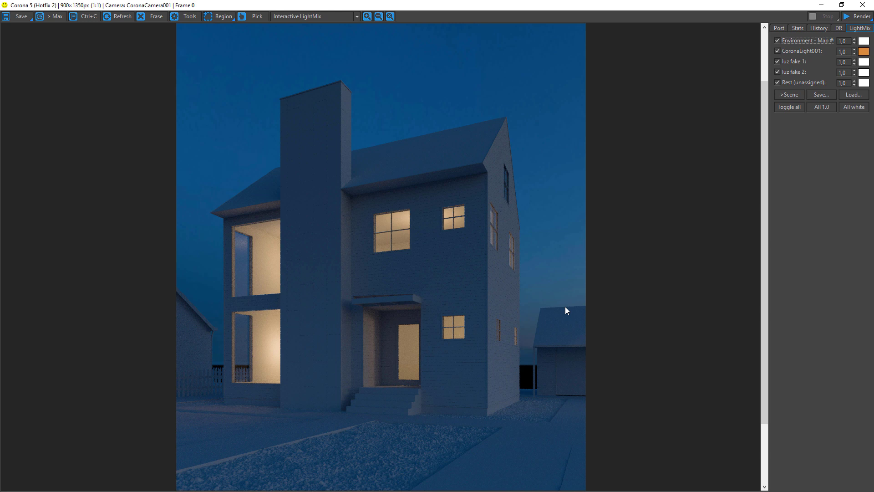
Bake the LightMix colours and intensities into the scene lights, and re-render with the BEAUTY pass displayed, stopping the render early.
left_click(788, 95)
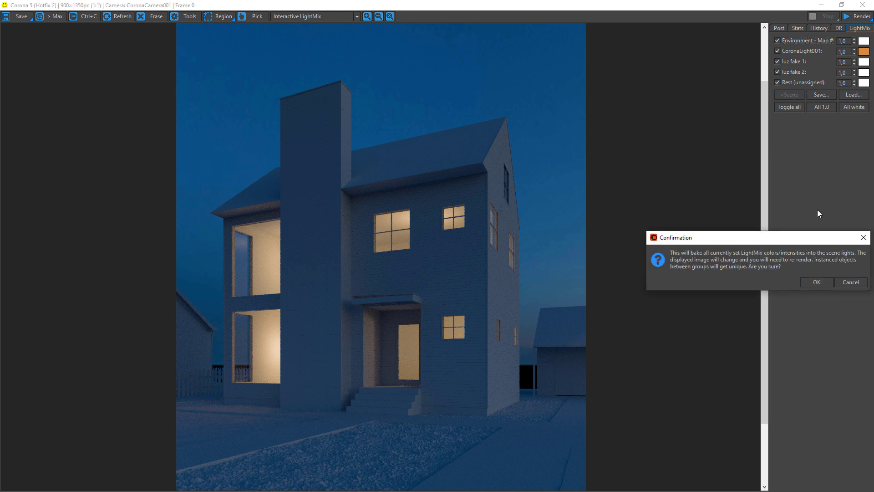
left_click(804, 281)
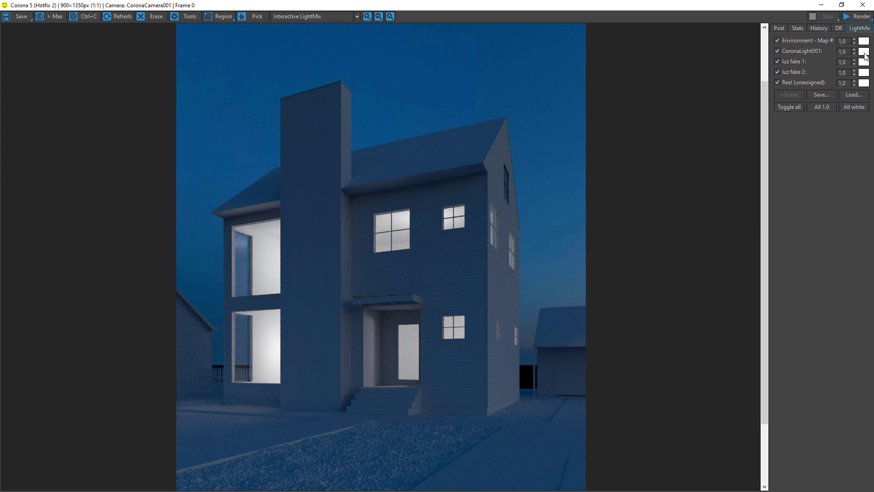
left_click(285, 18)
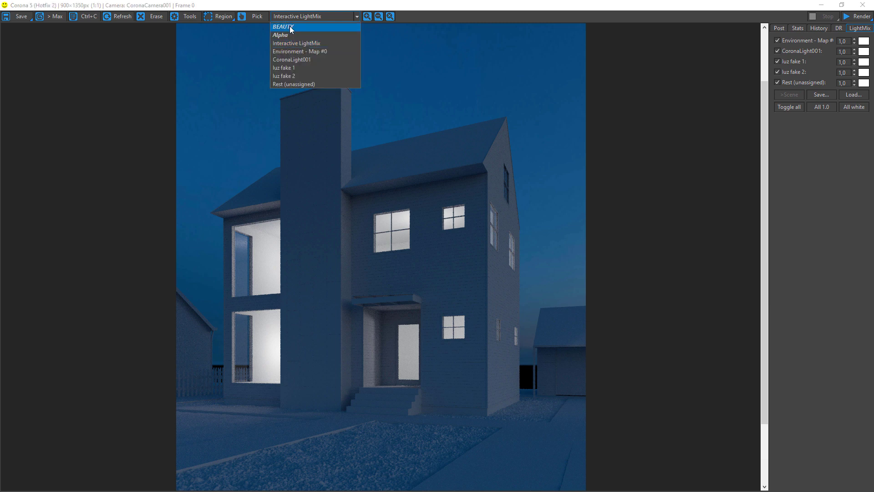
left_click(289, 26)
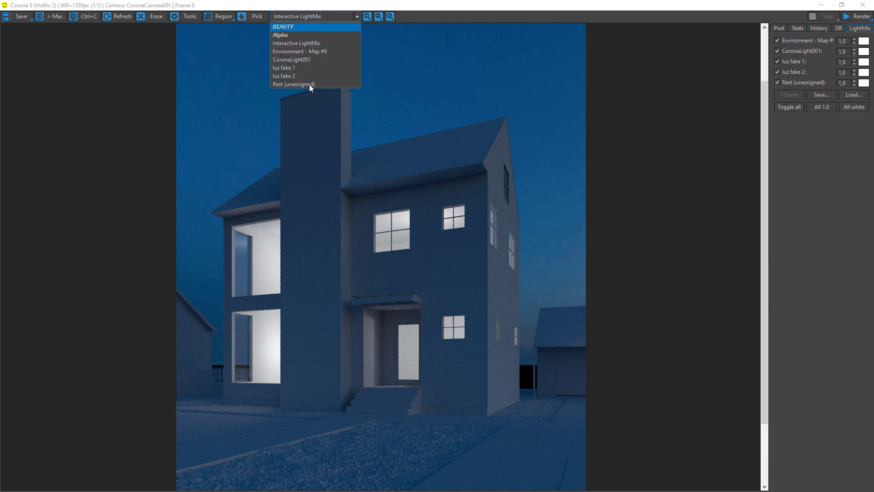
left_click(855, 16)
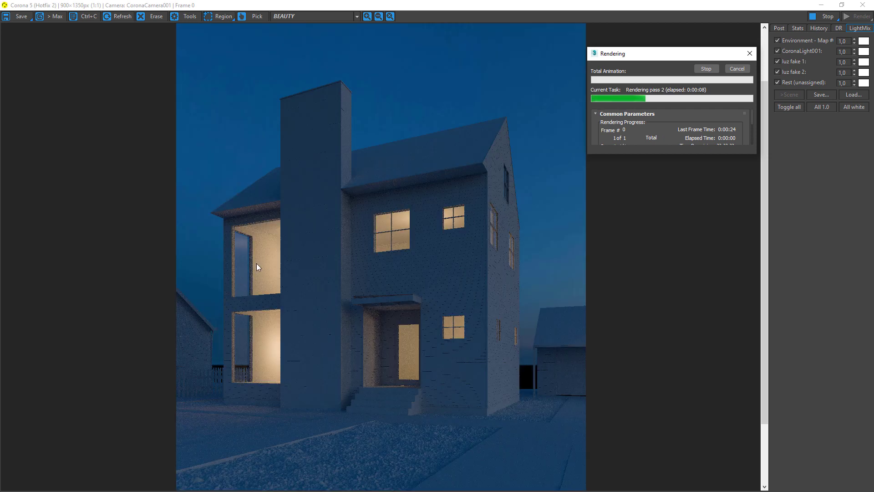
left_click(706, 69)
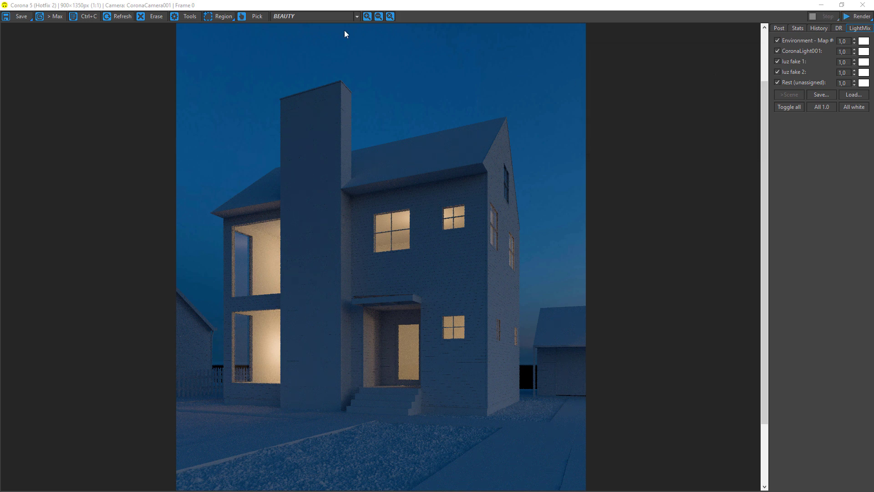
Display the Interactive LightMix pass and try bluish colours on the CoronaLight001 layer, first 12290 K and then saturation 190, cancelling the colour change.
left_click(323, 18)
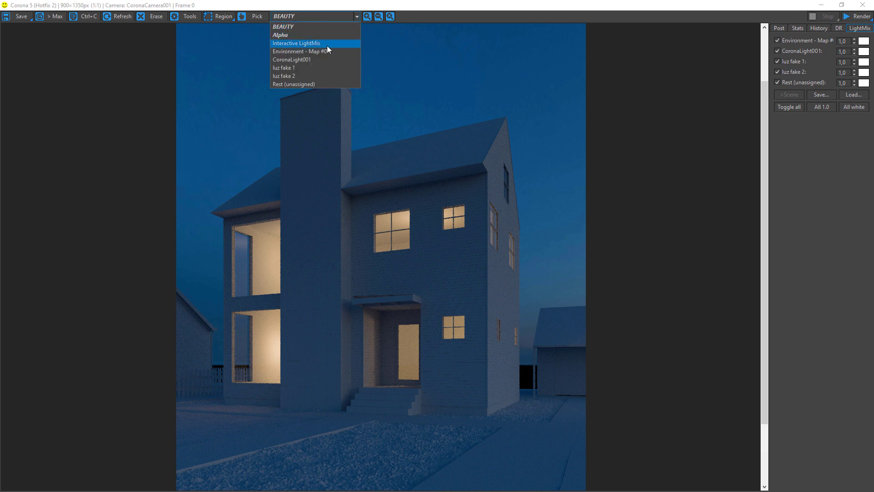
left_click(302, 43)
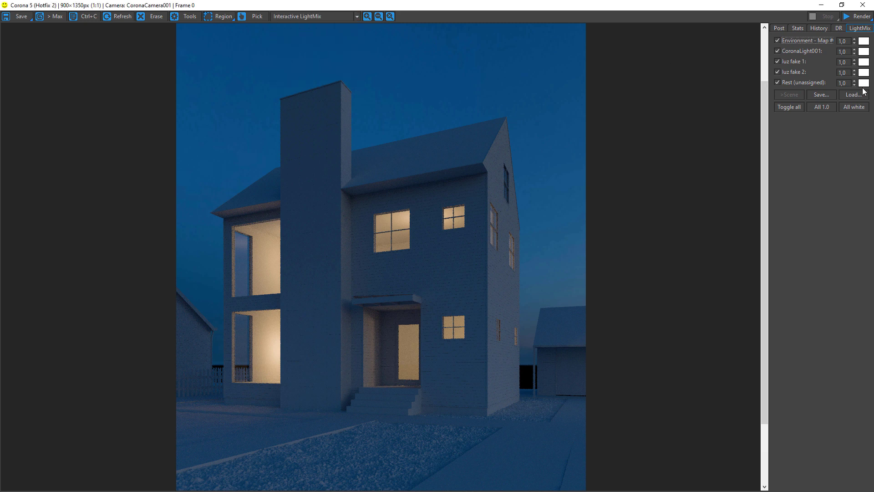
left_click(863, 53)
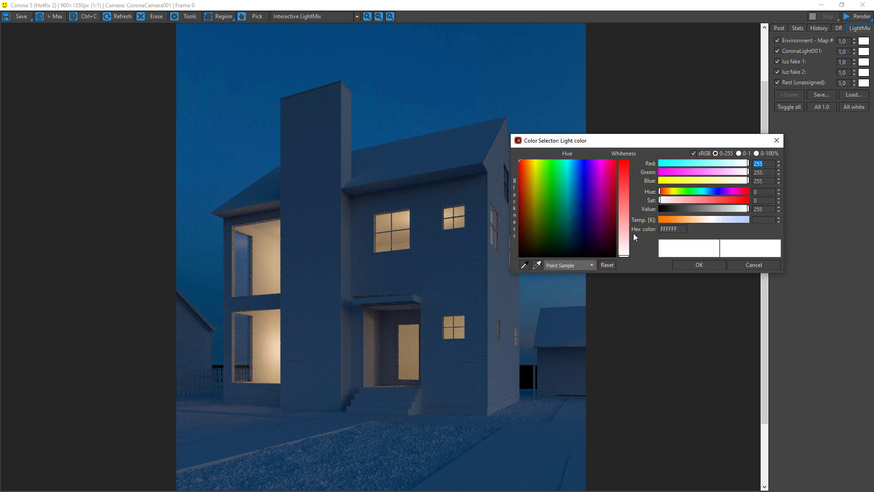
left_click(737, 220)
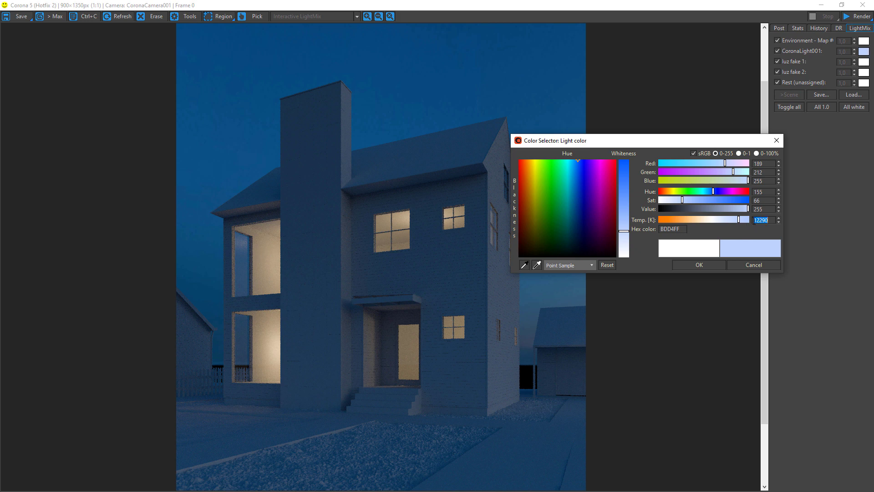
double_click(766, 220)
left_click_drag(714, 198, 725, 199)
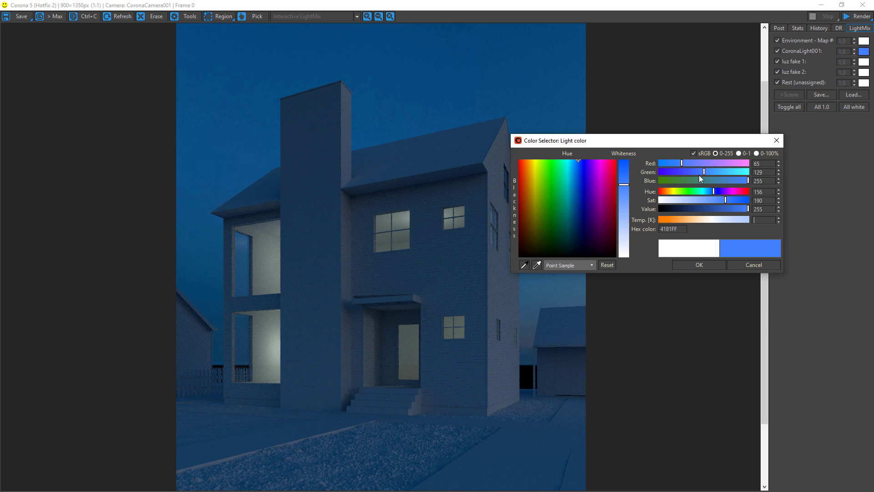
left_click(749, 263)
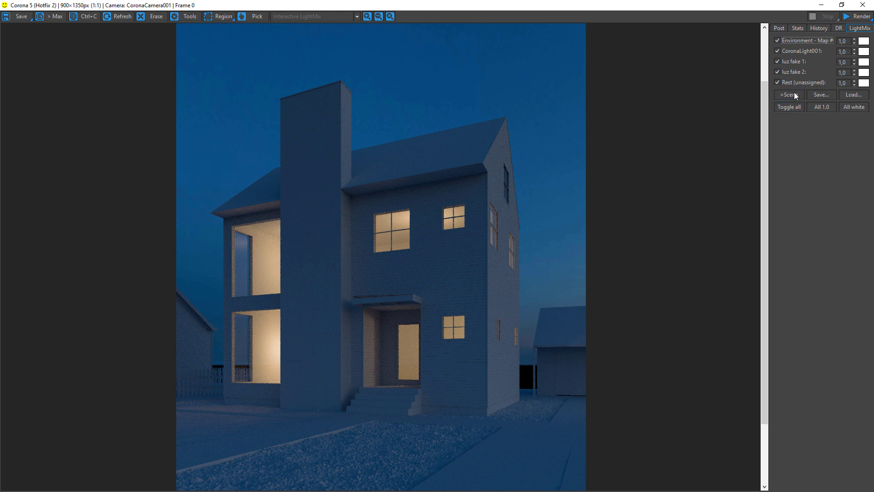
Leave the frame buffer and review the baked intensities and colours of all Corona lights in the Corona Lister.
left_click(862, 5)
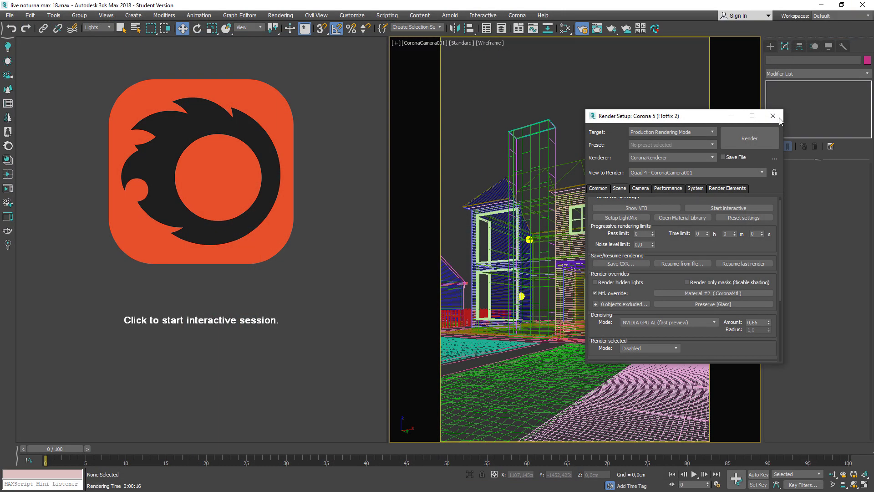
left_click(8, 104)
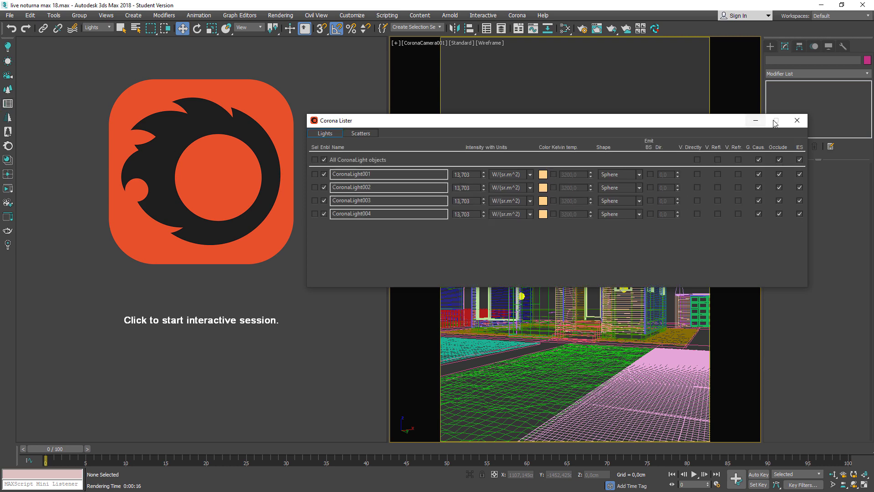
left_click(796, 120)
Delete all LightMix render elements from the render setup and render the scene without them.
left_click(284, 16)
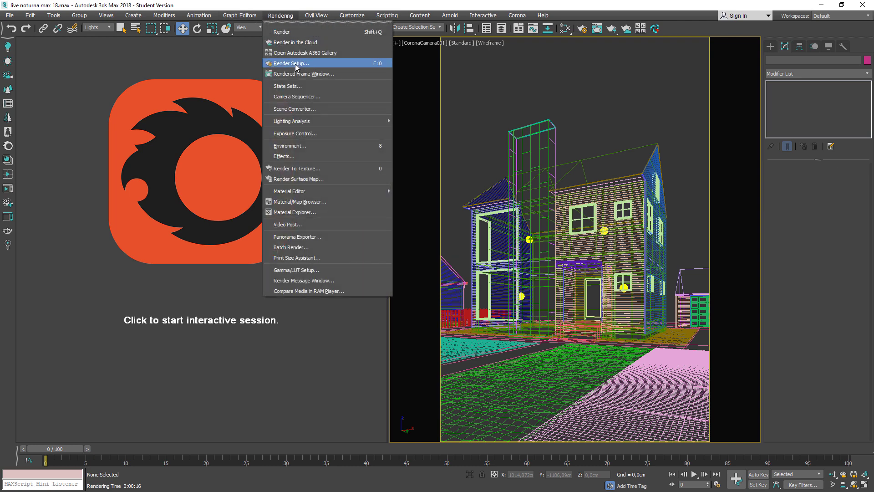
left_click(295, 65)
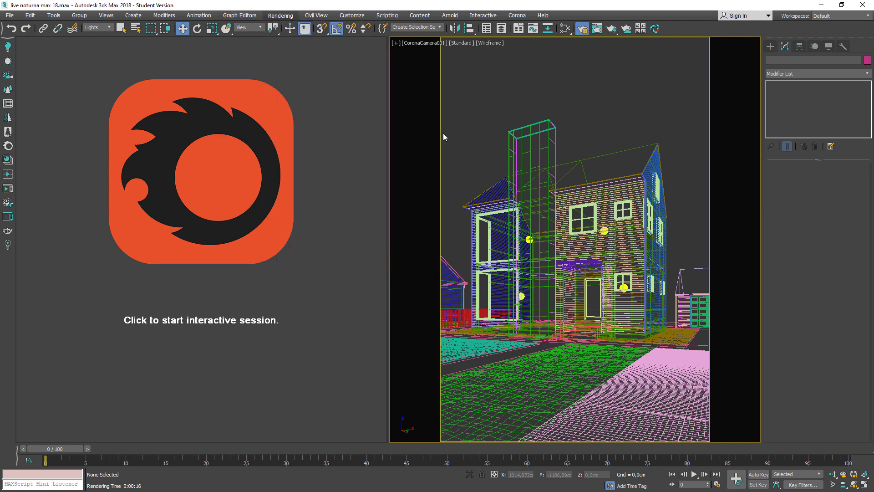
left_click(724, 188)
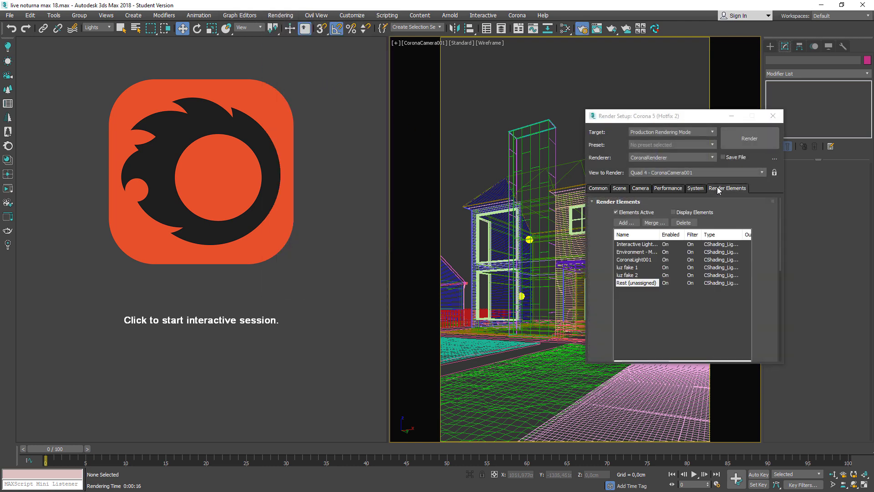
left_click_drag(661, 305, 628, 244)
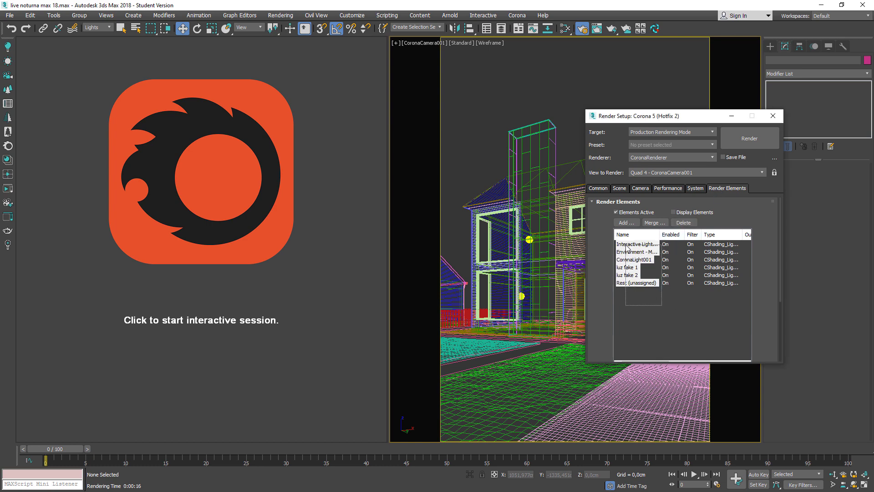
left_click(683, 222)
left_click(742, 140)
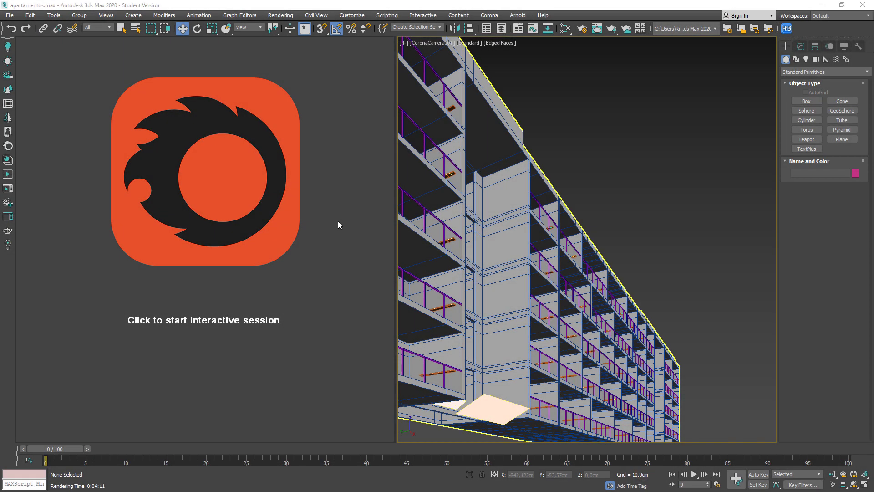
Start an interactive render of the apartment building, examine it from an orbited perspective view, and return to the CoronaCamera001 view.
left_click(297, 219)
right_click(560, 262)
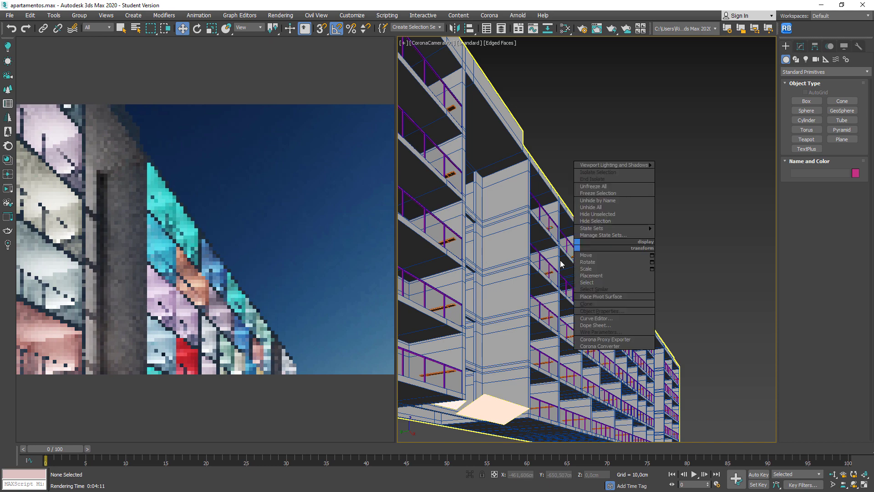
key("Escape")
key("p")
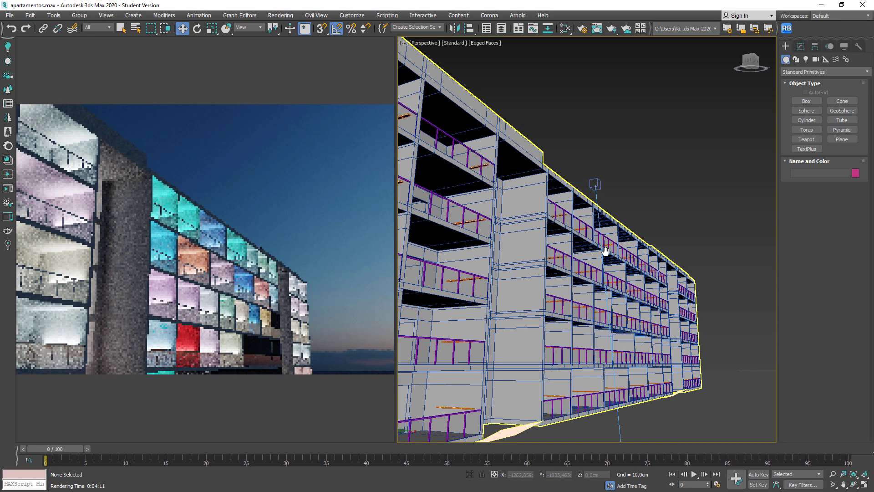
middle_click_drag(605, 249, 591, 269, "alt")
scroll(450, 234, "up", 2)
key("c")
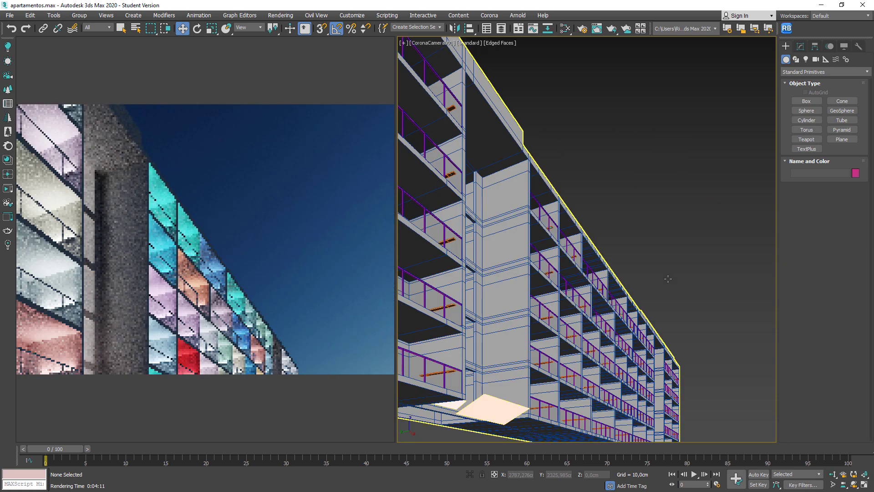
Start a production render of the apartment building from CoronaCamera001 and inspect it in the frame buffer.
key("shift+q")
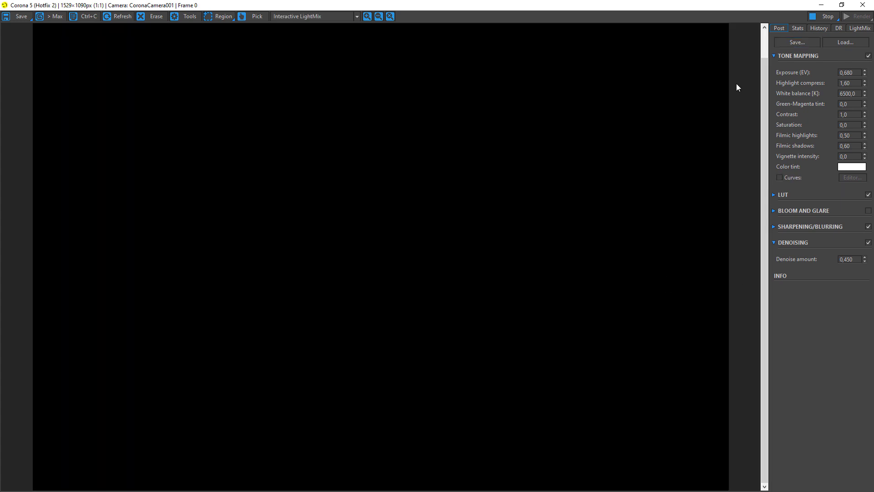
left_click_drag(761, 394, 765, 329)
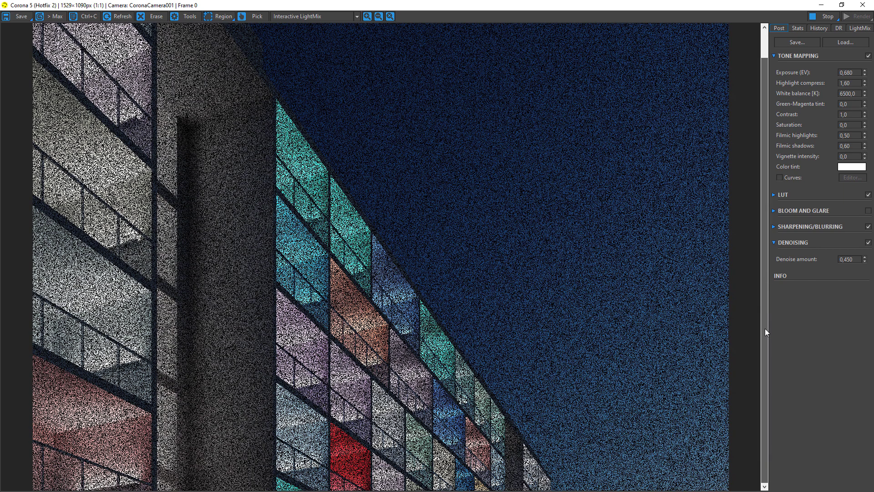